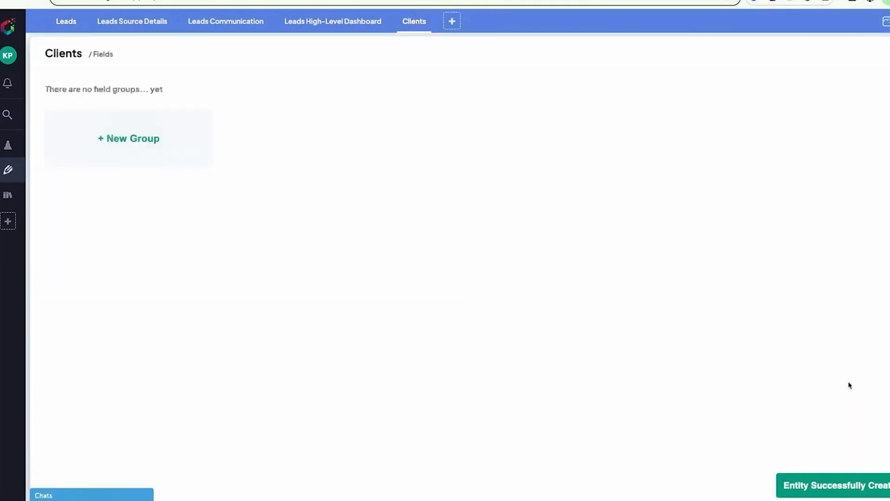
# Step: Start a new field group named "Client Details" for the Clients entity
pyautogui.click(159, 143)
pyautogui.click(159, 147)
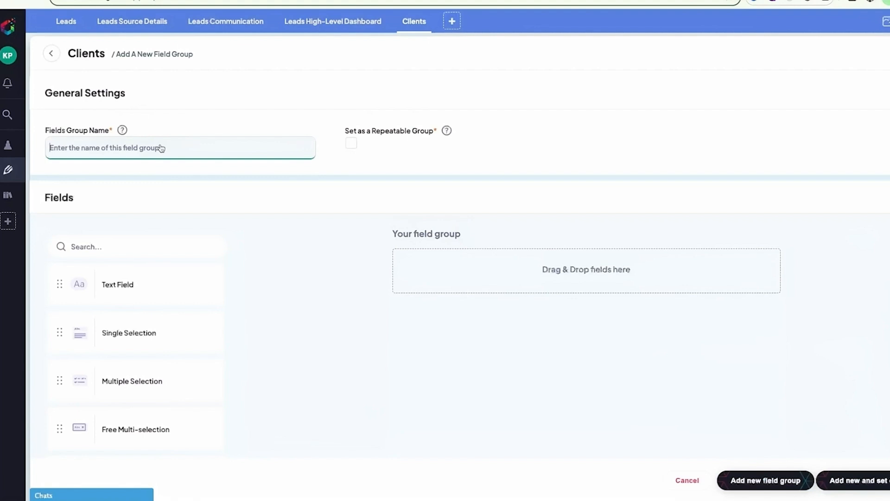
pyautogui.write('Client D')
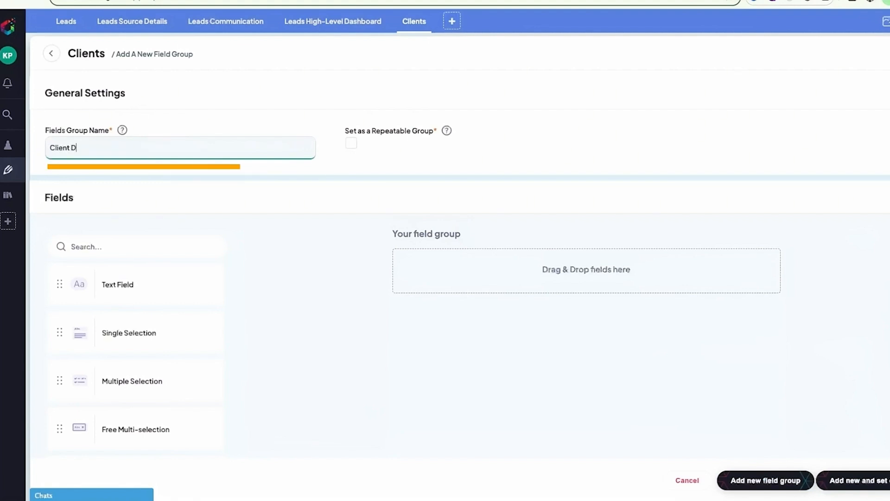
pyautogui.write('etails')
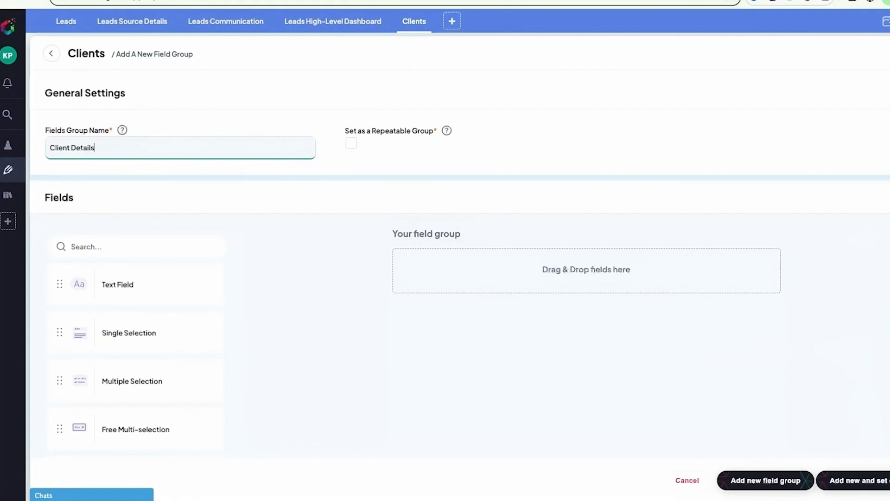
pyautogui.press('Tab')
# Step: Add a Text Field named "First Name" to the Client Details group
pyautogui.moveTo(121, 289); pyautogui.dragTo(402, 279)
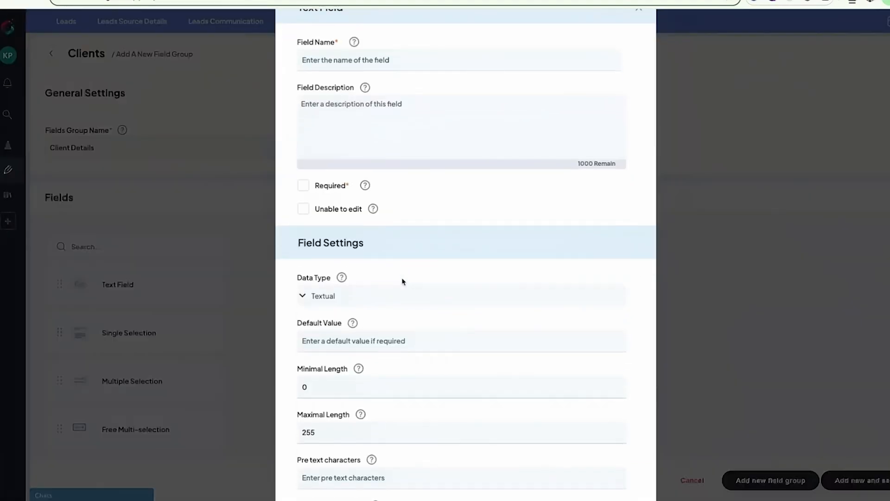
pyautogui.click(383, 60)
pyautogui.write('First')
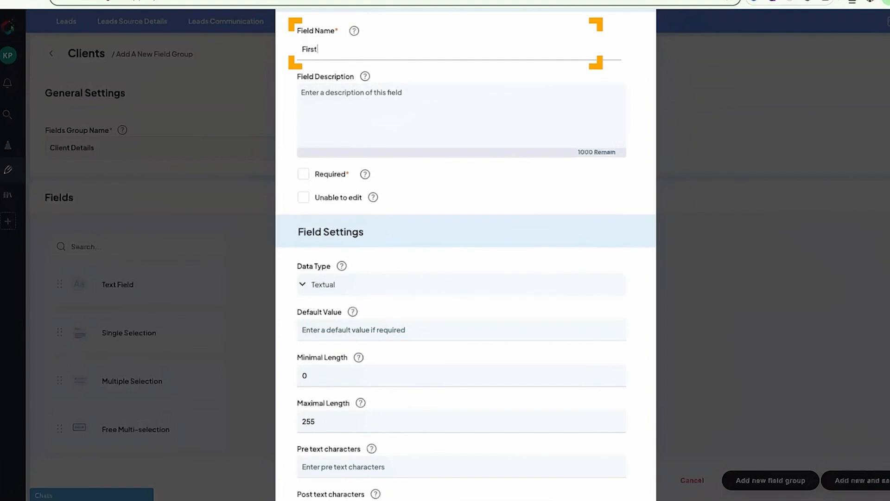
pyautogui.write(' Name')
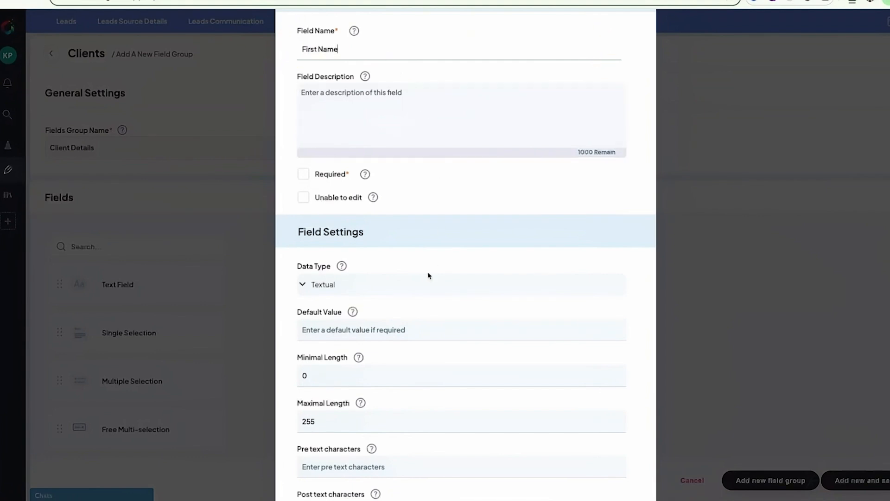
pyautogui.scroll(-3, 429, 276)
pyautogui.click(591, 481)
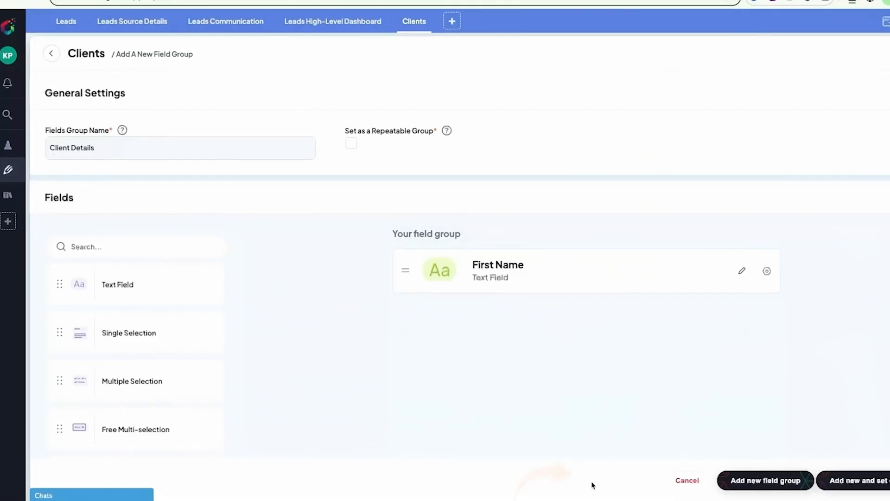
# Step: Add a second Text Field named "Last Name" below First Name in the field group
pyautogui.moveTo(166, 285); pyautogui.dragTo(499, 319)
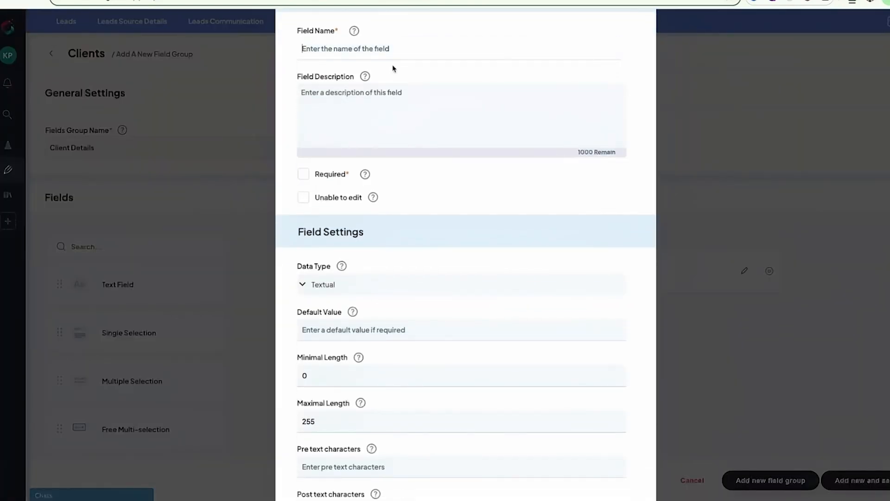
pyautogui.write('Last Nam')
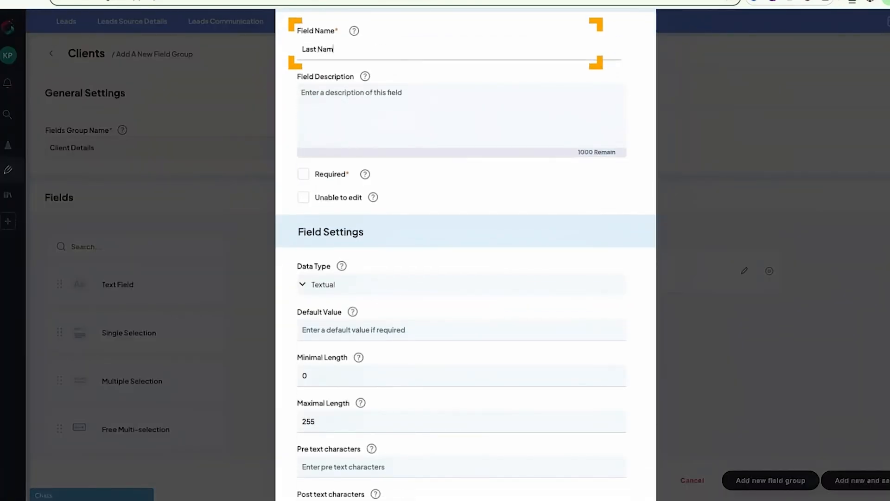
pyautogui.write('e')
pyautogui.scroll(-3, 472, 258)
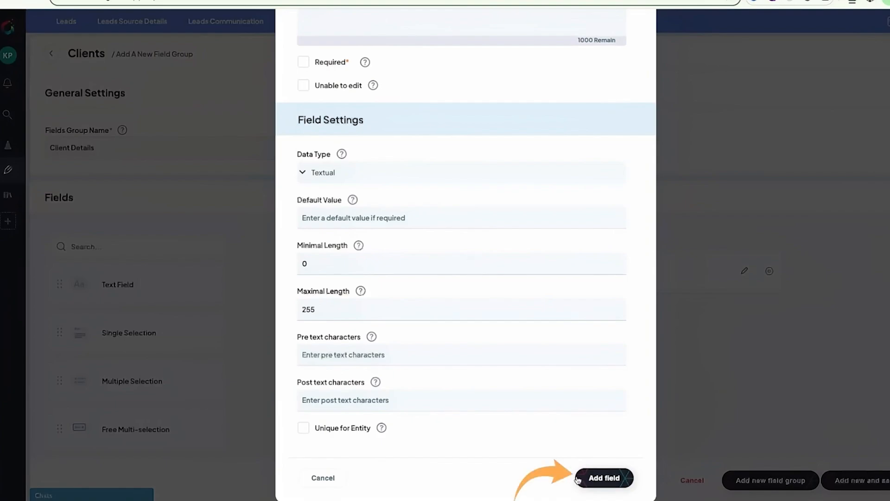
pyautogui.click(591, 478)
# Step: Find the Email Field type and add it below Last Name with the field name "Email"
pyautogui.click(162, 249)
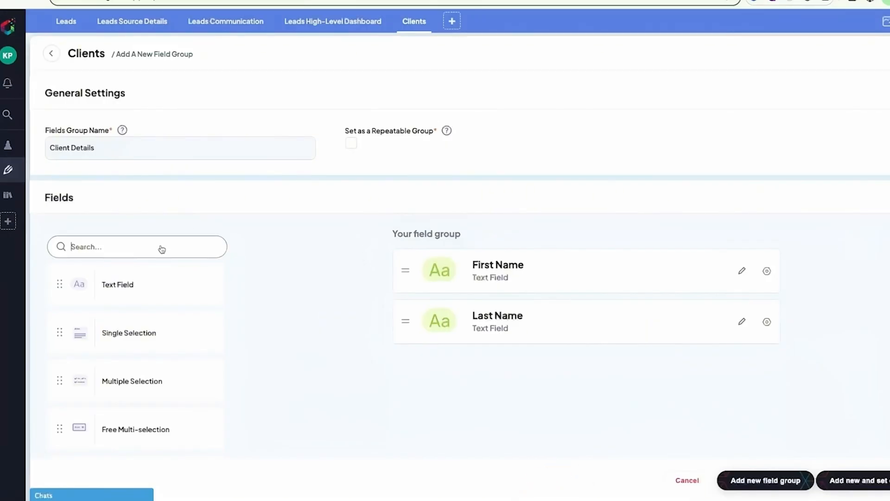
pyautogui.write('ema')
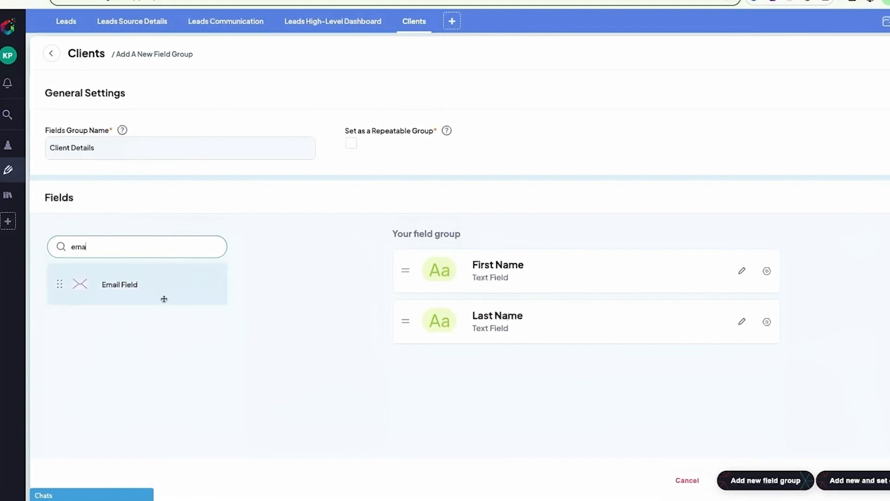
pyautogui.moveTo(155, 290); pyautogui.dragTo(461, 377)
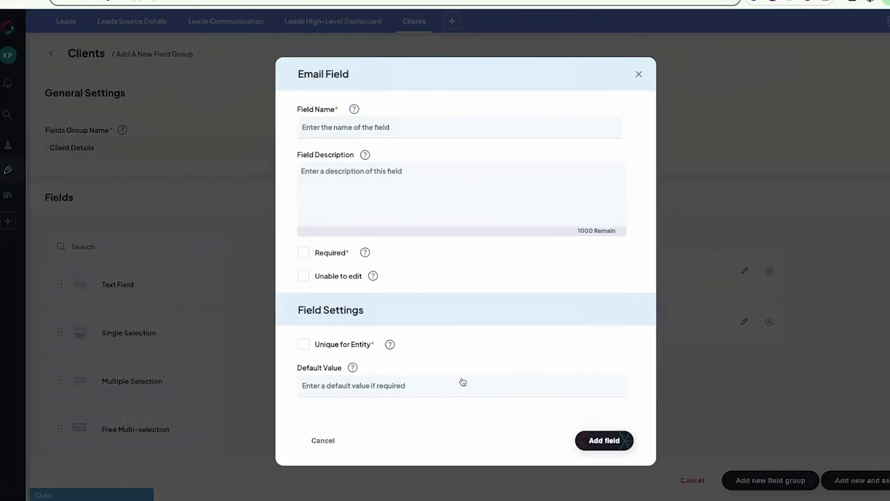
pyautogui.click(369, 135)
pyautogui.write('Email')
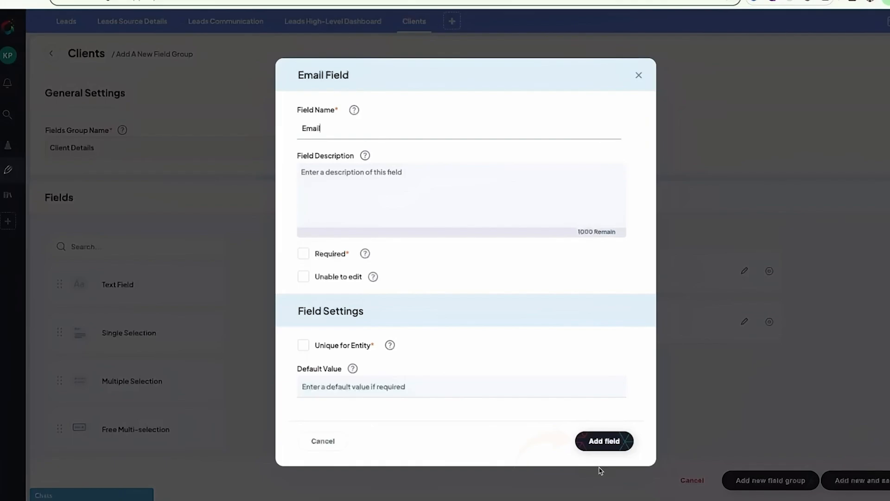
pyautogui.click(604, 440)
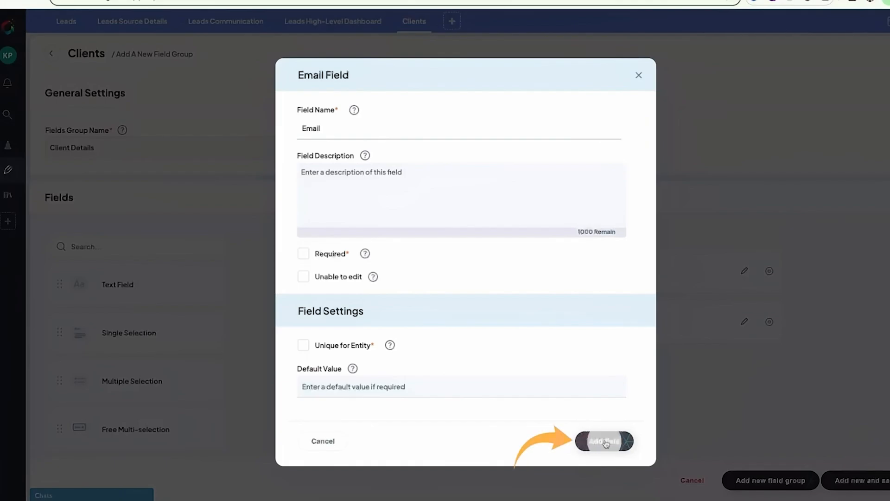
# Step: Add a Telephone Field named "Phone Number" below Email and save the new Client Details field group
pyautogui.click(176, 248)
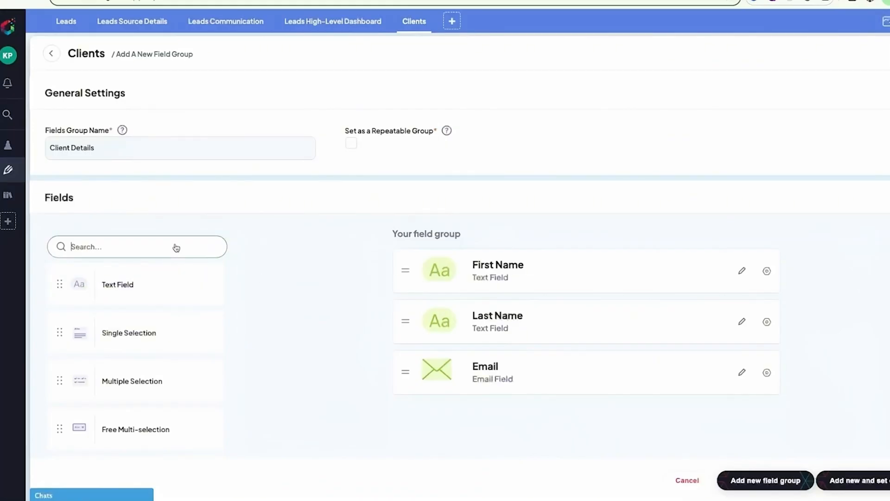
pyautogui.write('pho')
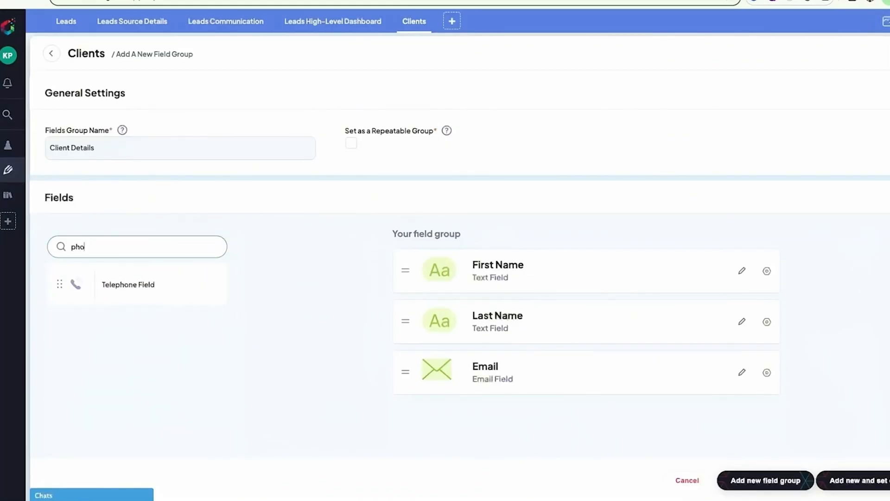
pyautogui.moveTo(178, 286); pyautogui.dragTo(507, 423)
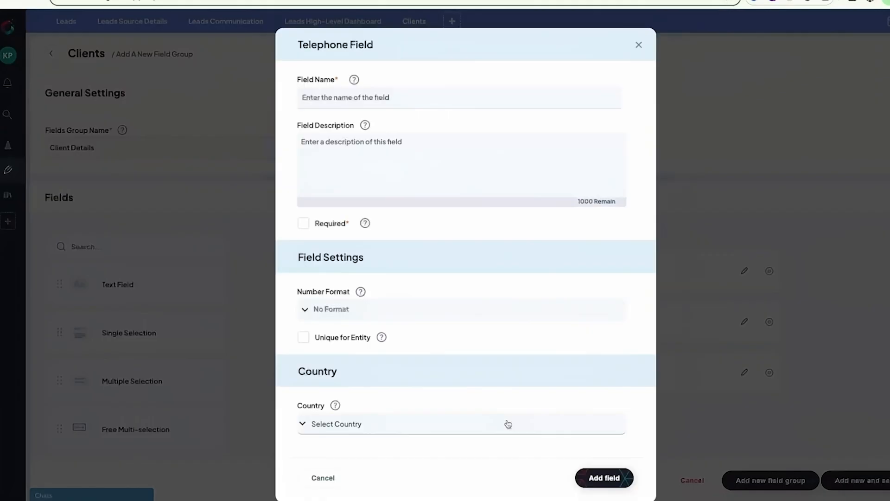
pyautogui.click(382, 98)
pyautogui.write('Phone')
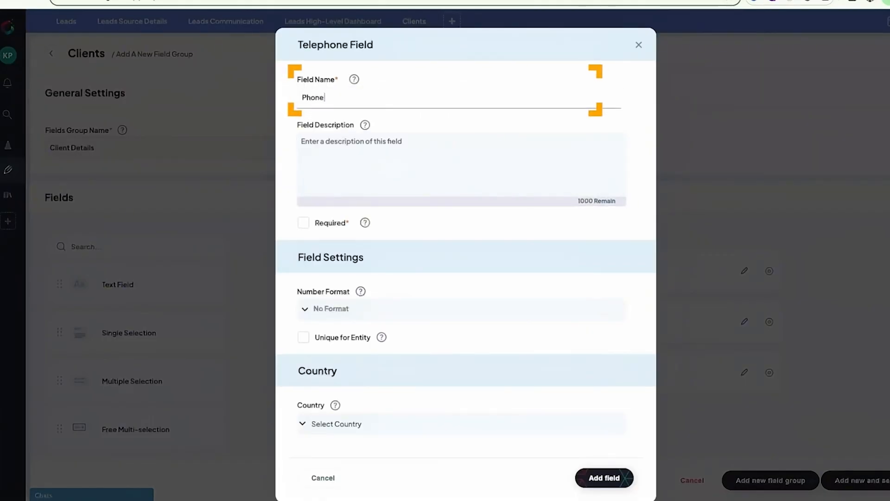
pyautogui.write(' Number')
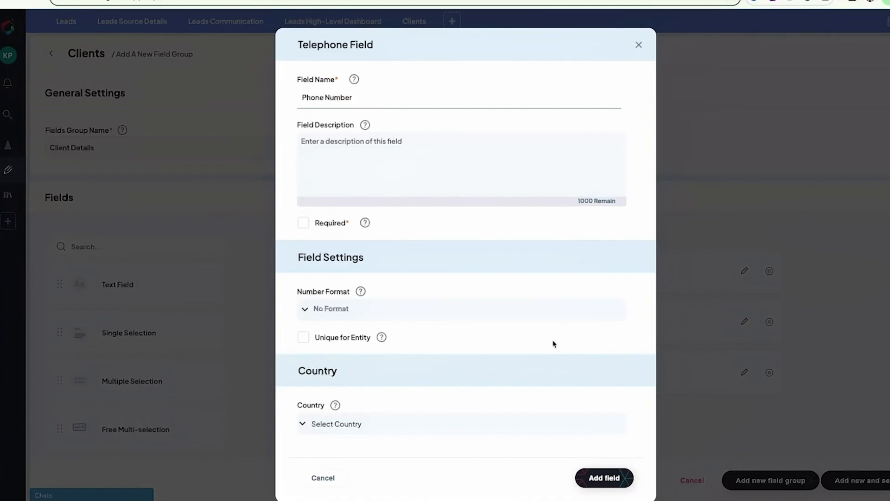
pyautogui.click(604, 480)
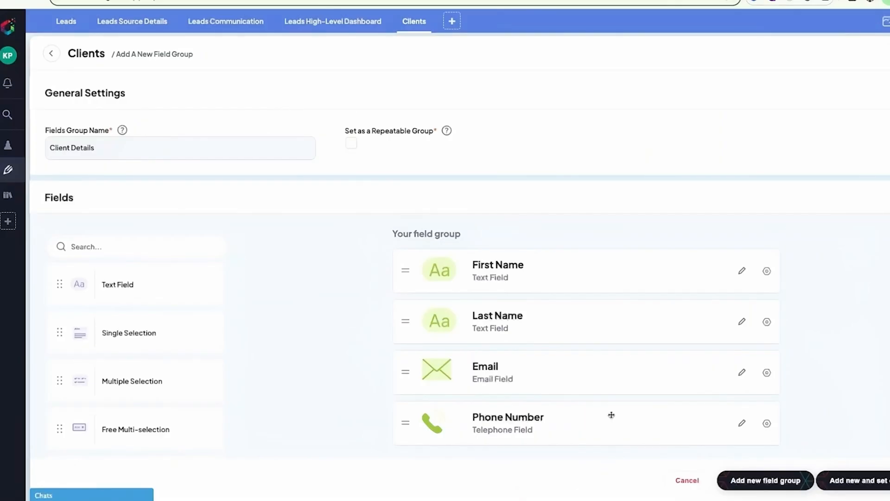
pyautogui.scroll(-3, 611, 416)
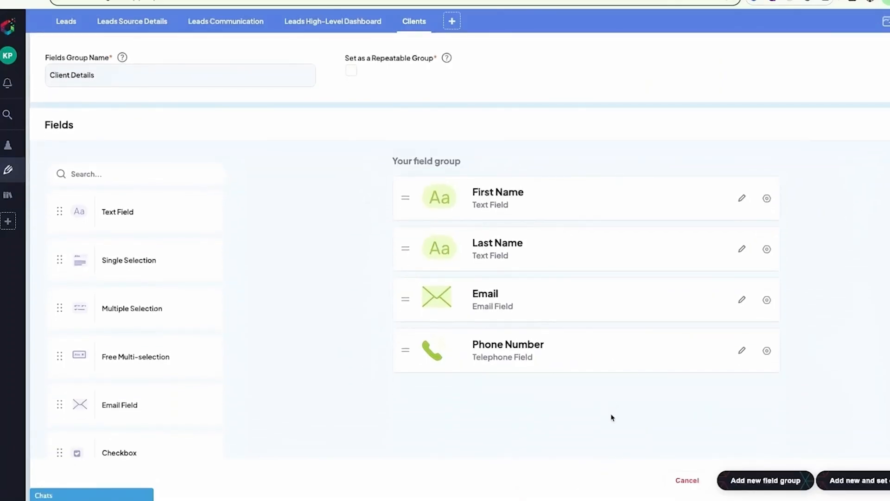
pyautogui.click(756, 485)
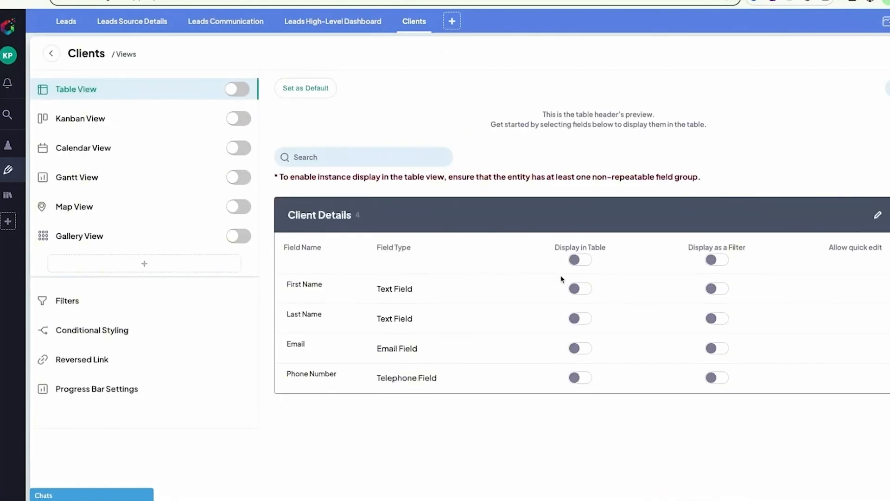
# Step: Display all Client Details fields in the table view and as filters, and return to the Clients entity
pyautogui.click(577, 261)
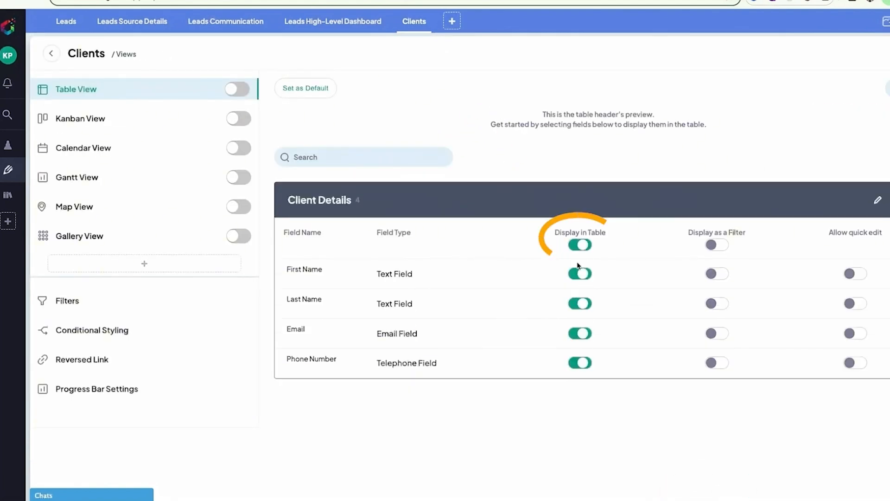
pyautogui.click(714, 246)
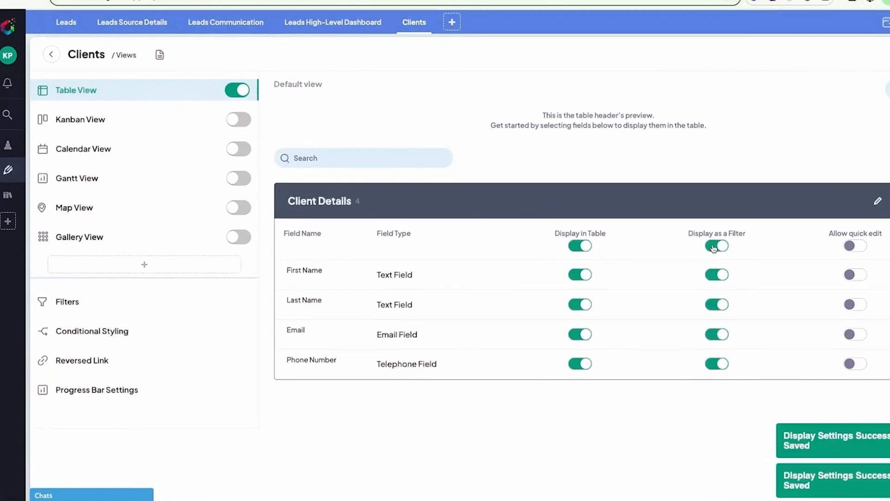
pyautogui.click(414, 23)
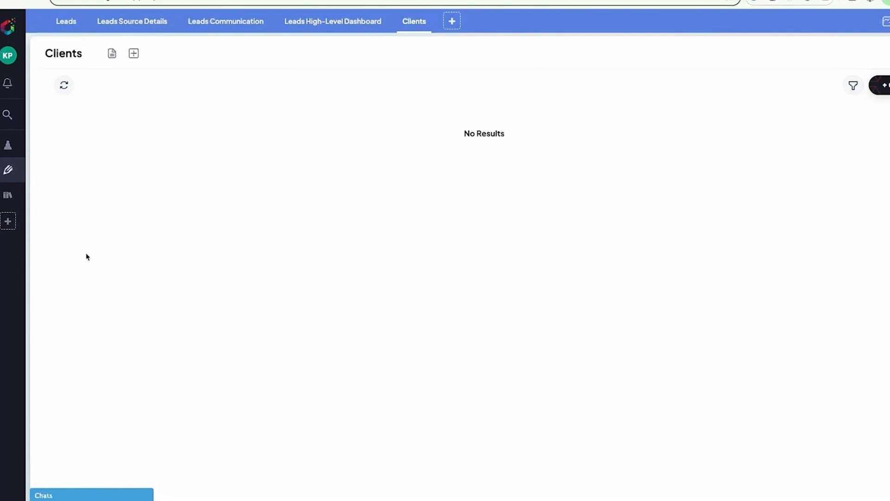
# Step: Open the Lead Details field group of the Leads entity for editing
pyautogui.click(67, 22)
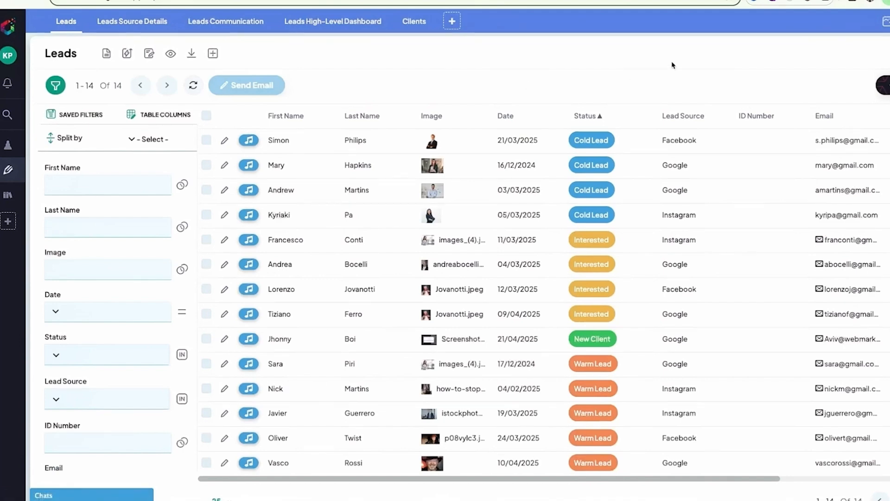
pyautogui.click(882, 83)
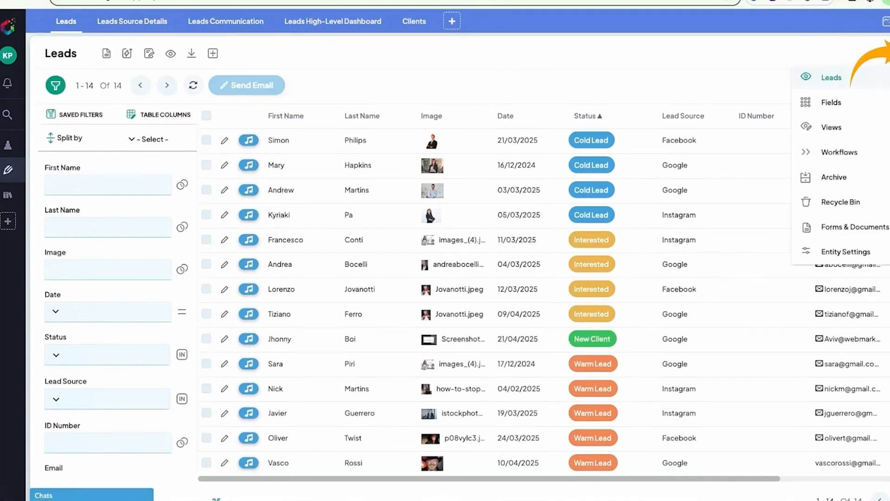
pyautogui.click(874, 101)
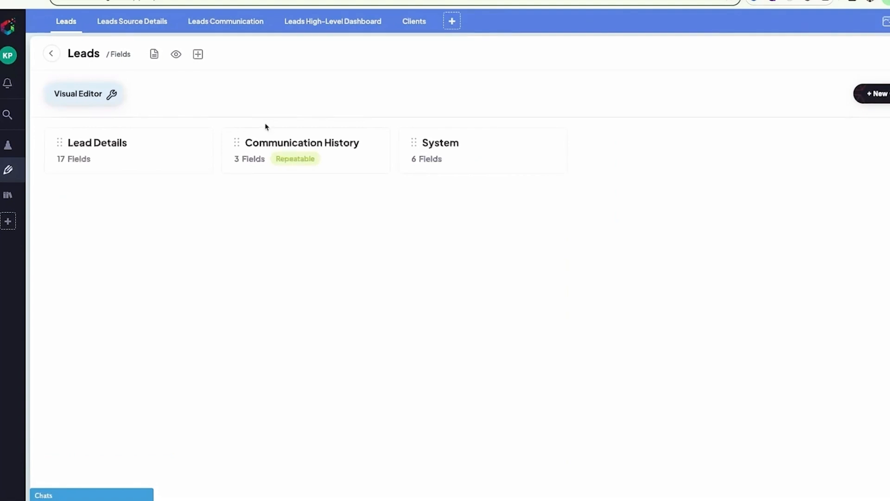
pyautogui.click(201, 137)
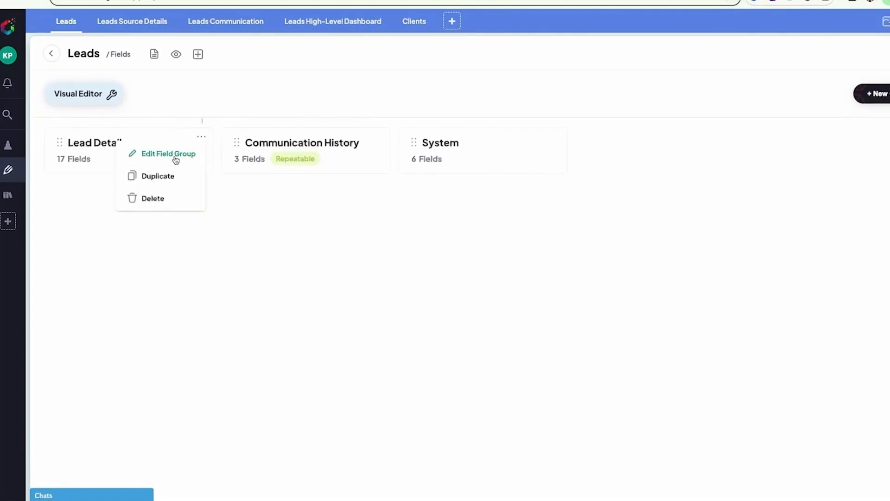
pyautogui.click(175, 154)
# Step: Find the Instance Relation field type and place it in the Lead Details field group with the field name "Relation to Client"
pyautogui.click(126, 249)
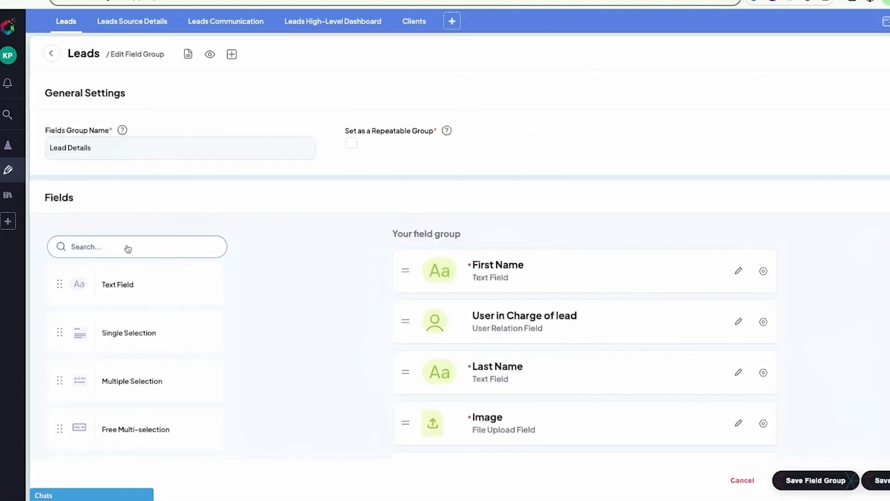
pyautogui.write('insta')
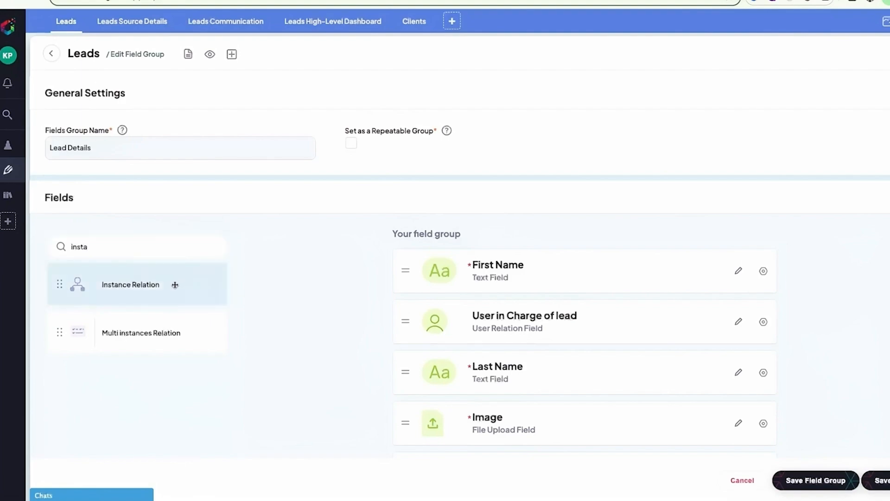
pyautogui.moveTo(173, 284); pyautogui.dragTo(465, 272)
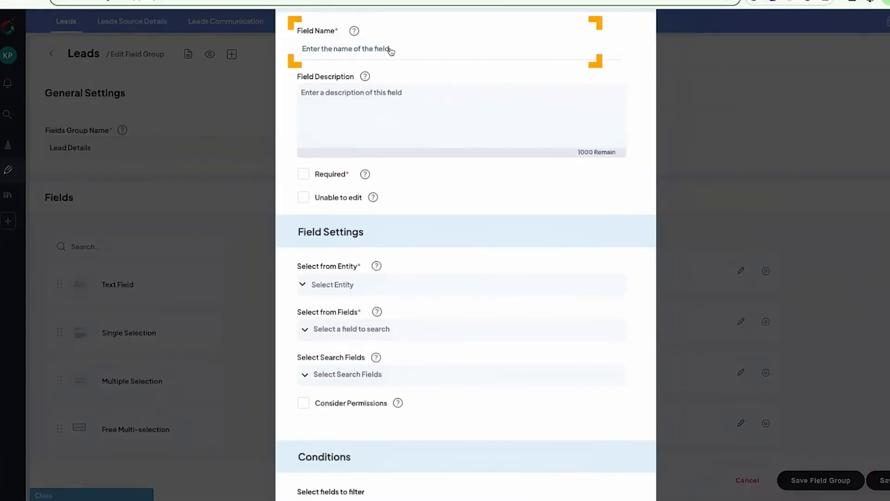
pyautogui.write('Relation to Client')
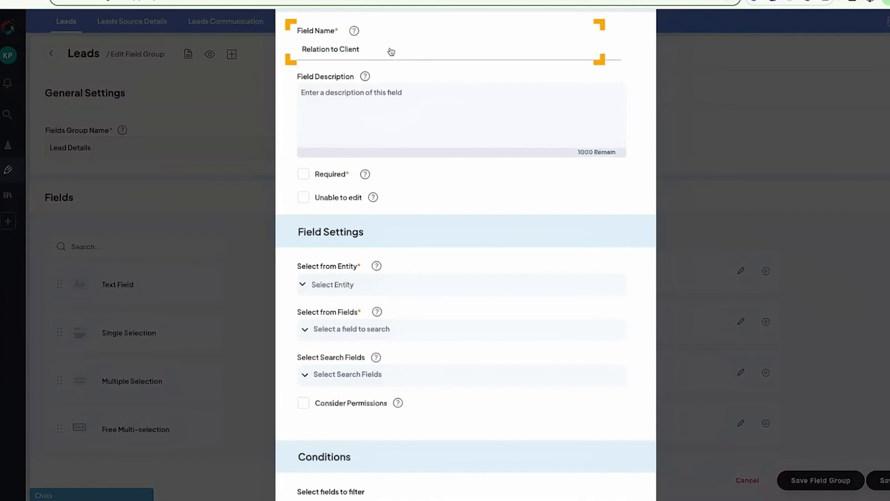
# Step: Relate the field to the Clients entity and select its First Name and Last Name as the source fields
pyautogui.scroll(-1, 352, 164)
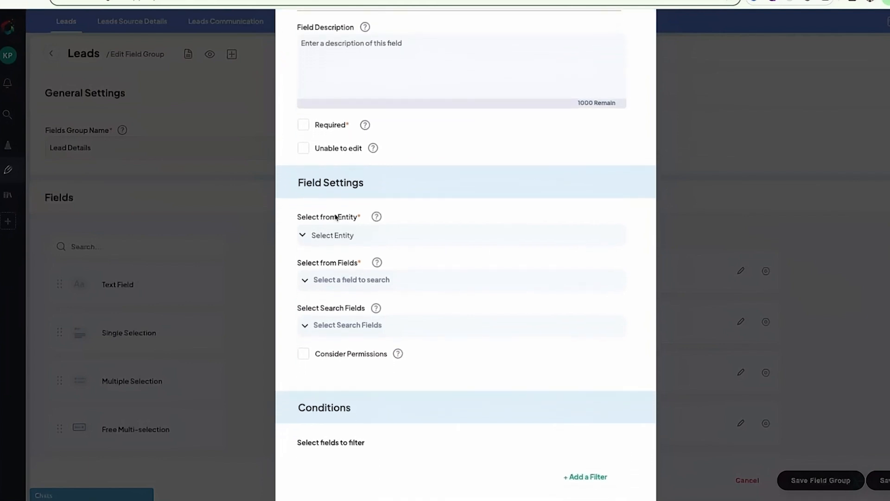
pyautogui.click(331, 240)
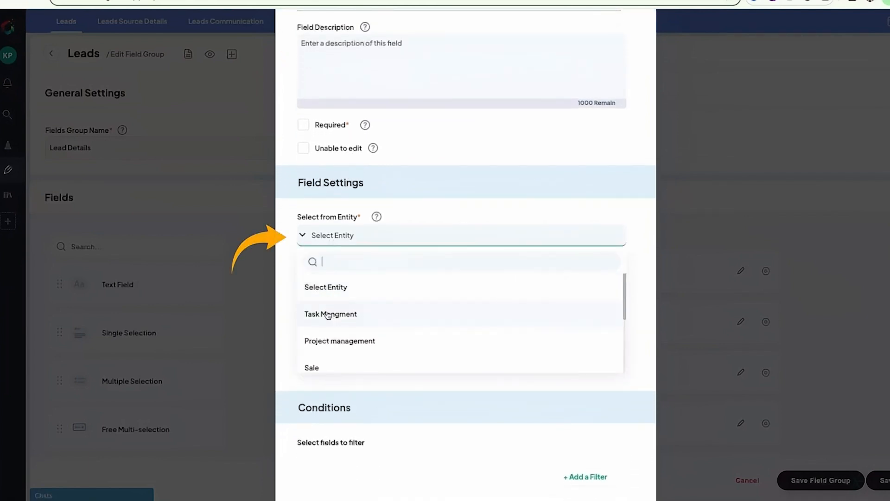
pyautogui.scroll(-5, 329, 315)
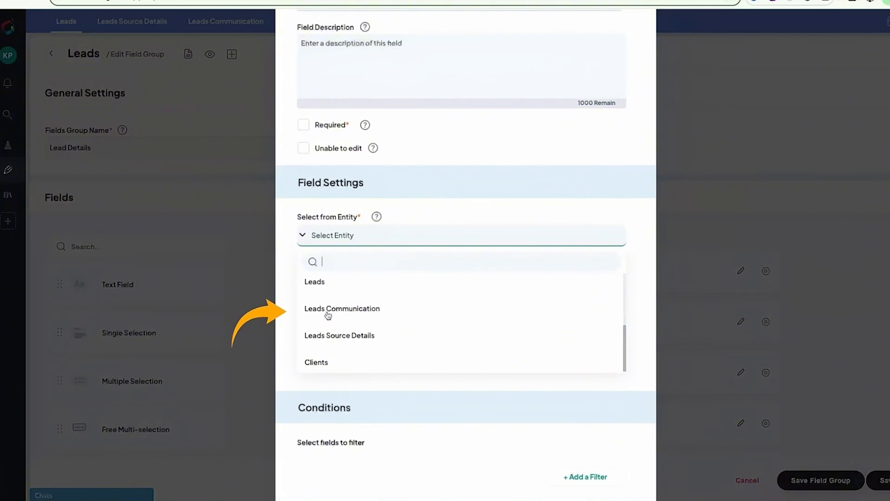
pyautogui.click(328, 366)
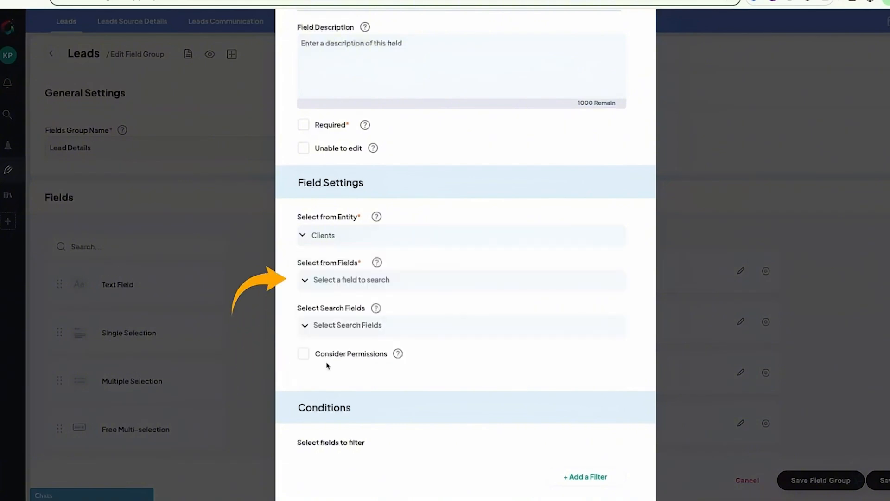
pyautogui.click(335, 282)
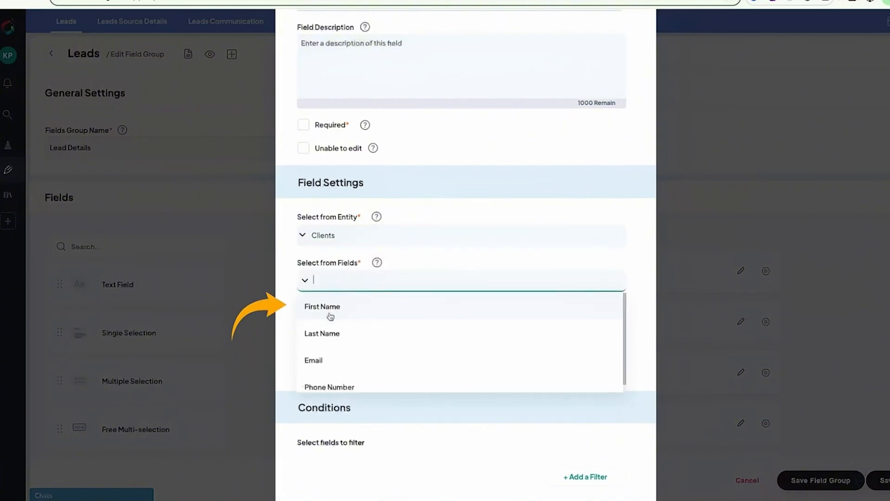
pyautogui.click(330, 316)
pyautogui.click(395, 282)
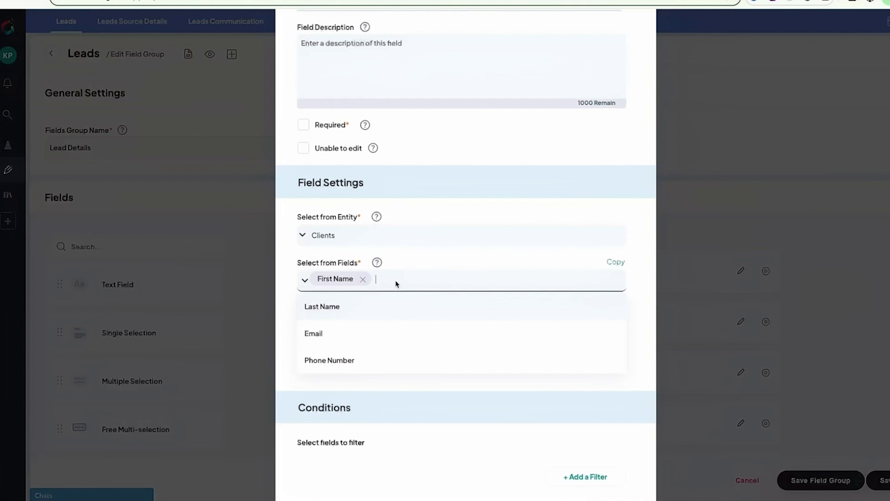
pyautogui.click(370, 309)
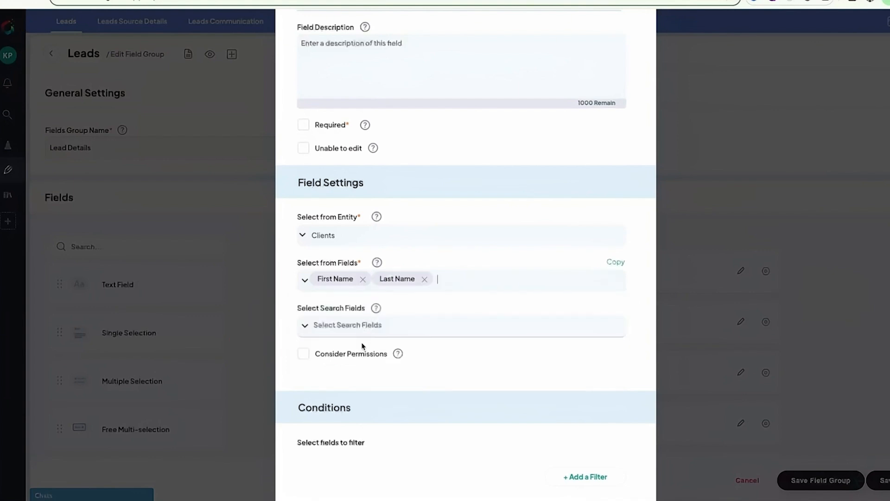
# Step: Add the configured "Relation to Client" field and save the Lead Details field group
pyautogui.scroll(-2, 363, 345)
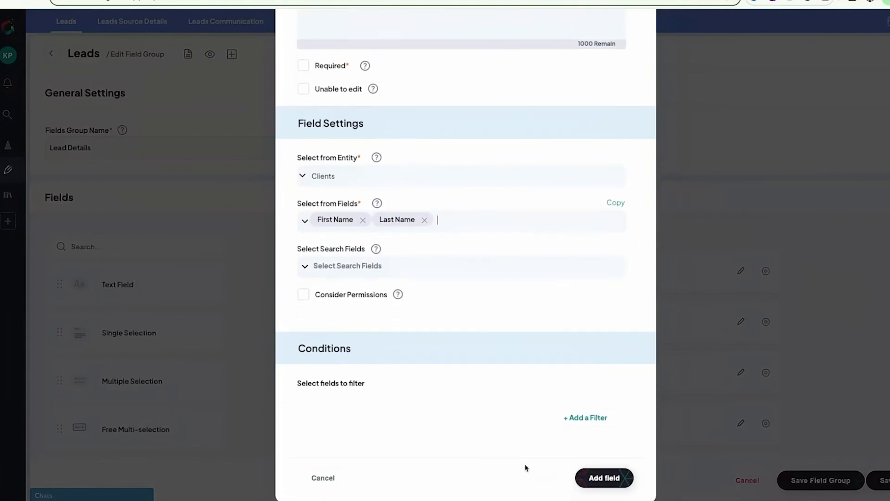
pyautogui.click(591, 478)
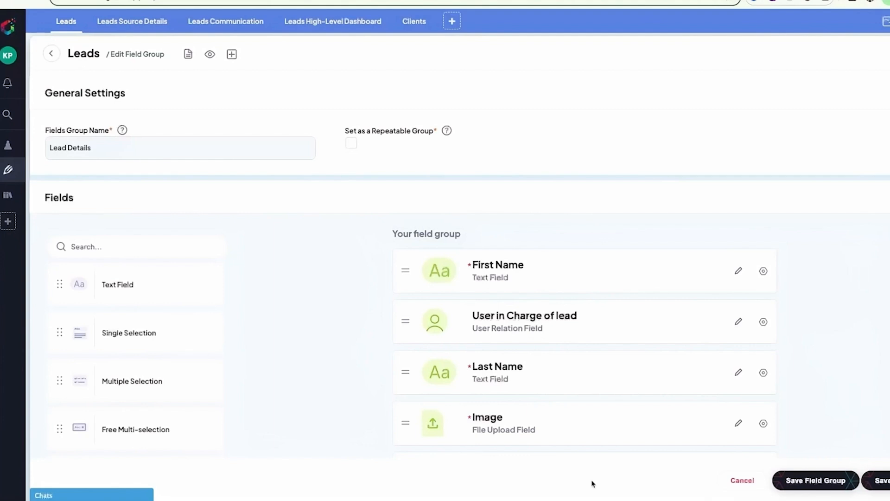
pyautogui.click(880, 481)
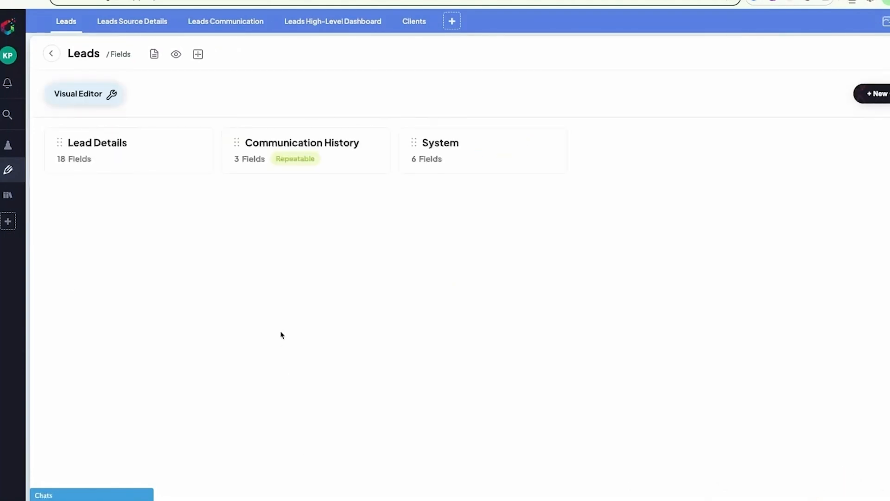
# Step: Open the Client Details field group of the Clients entity for editing
pyautogui.click(412, 25)
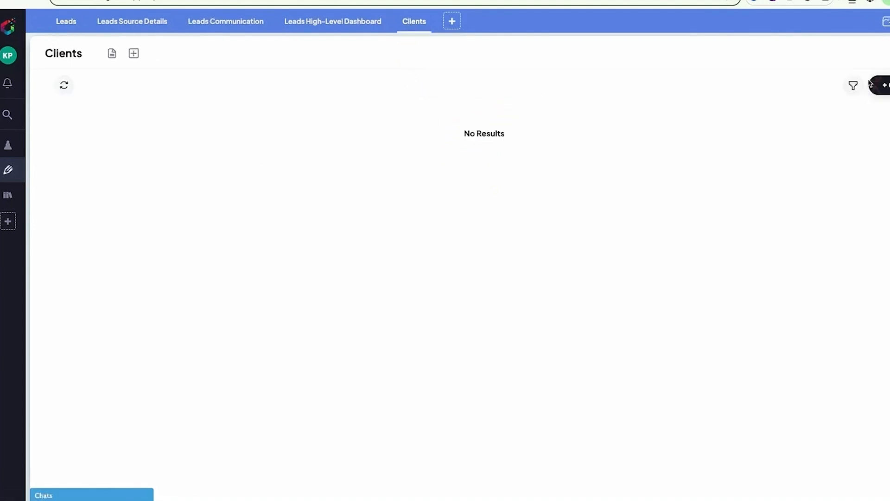
pyautogui.click(869, 84)
pyautogui.click(870, 105)
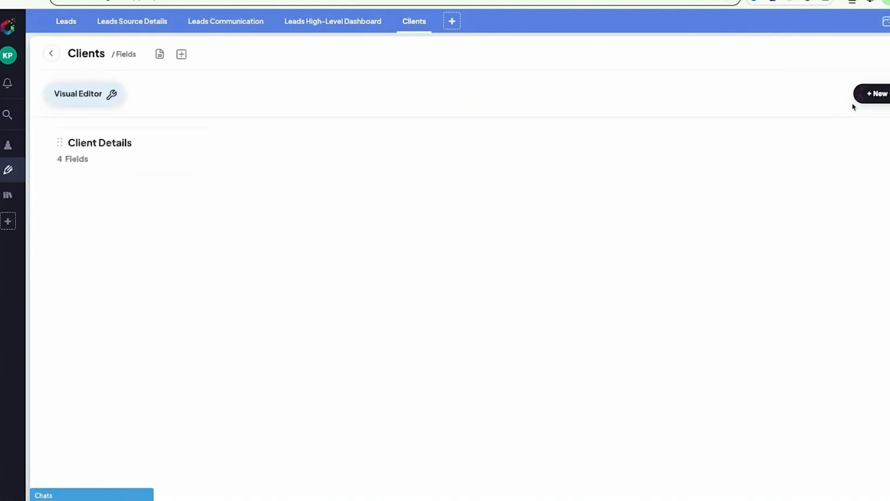
pyautogui.click(199, 139)
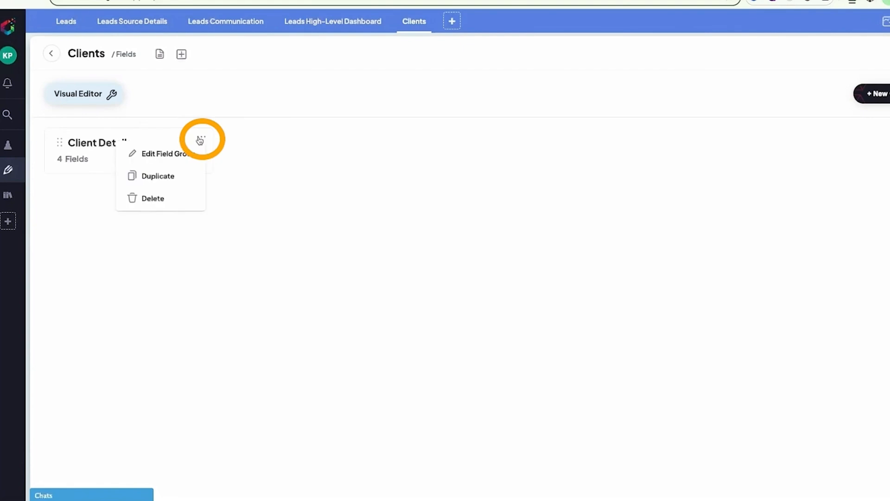
pyautogui.click(174, 154)
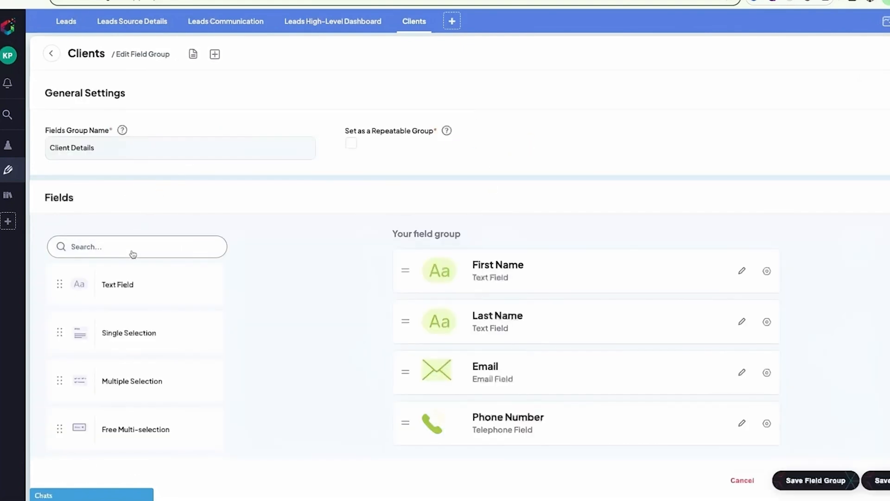
# Step: Find the Instance Relation field type and place it below First Name in Client Details with the field name "Relation to Lead"
pyautogui.write('insta')
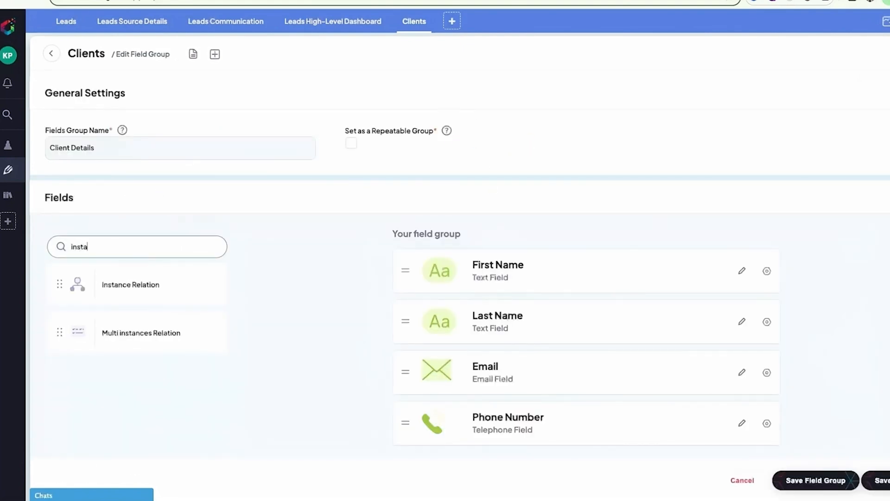
pyautogui.moveTo(142, 292); pyautogui.dragTo(485, 292)
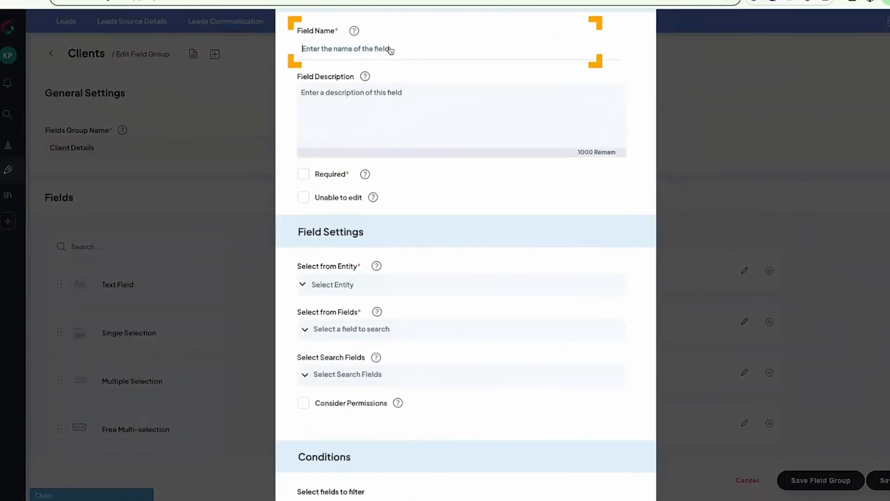
pyautogui.click(390, 49)
pyautogui.write('Relation to Lead')
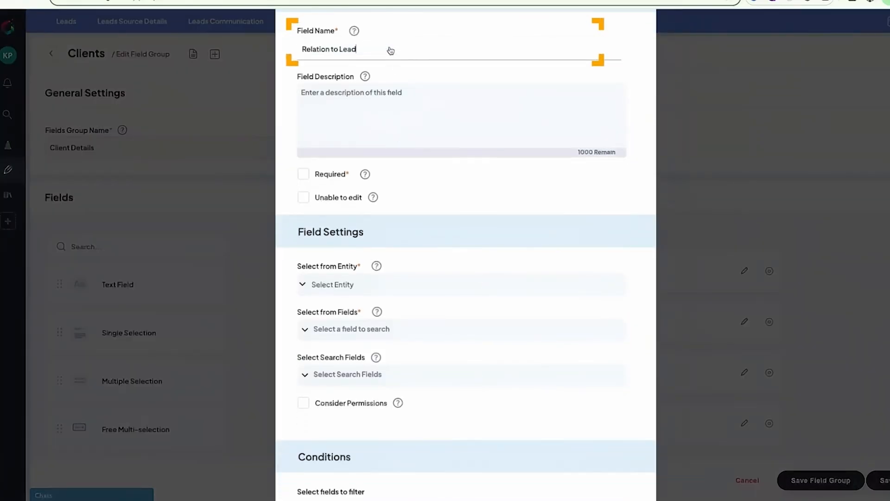
# Step: Relate the field to the Leads entity and select its First Name and Last Name as the source fields
pyautogui.scroll(-1, 408, 248)
pyautogui.click(408, 250)
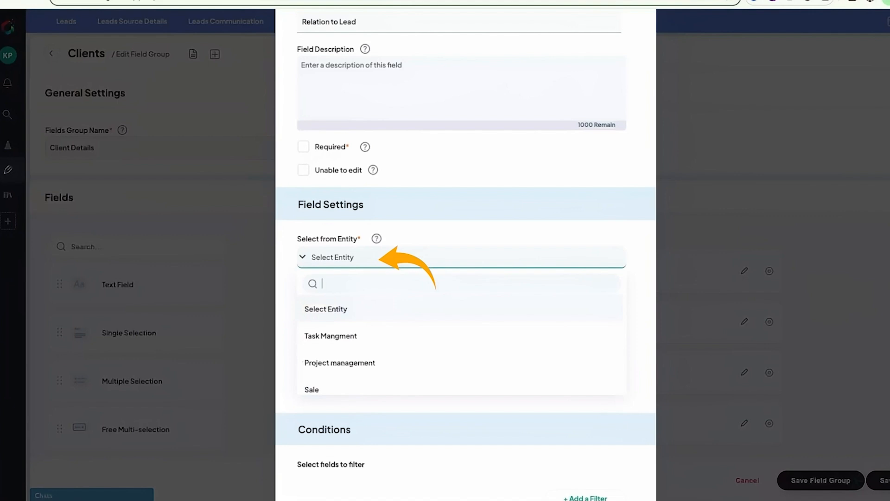
pyautogui.scroll(-2, 367, 350)
pyautogui.click(361, 357)
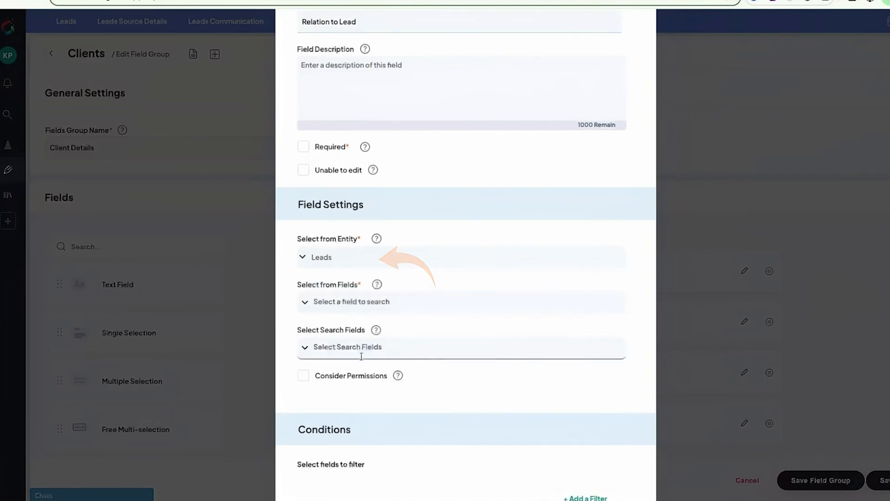
pyautogui.click(357, 306)
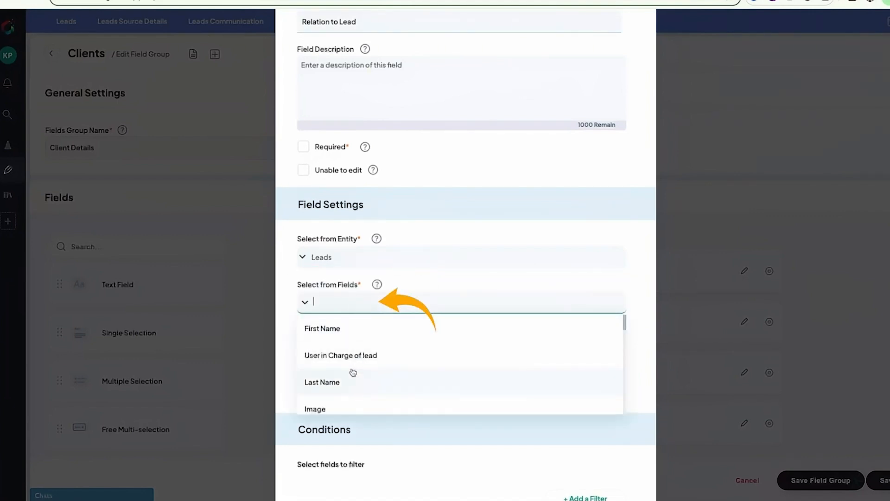
pyautogui.click(347, 332)
pyautogui.click(388, 306)
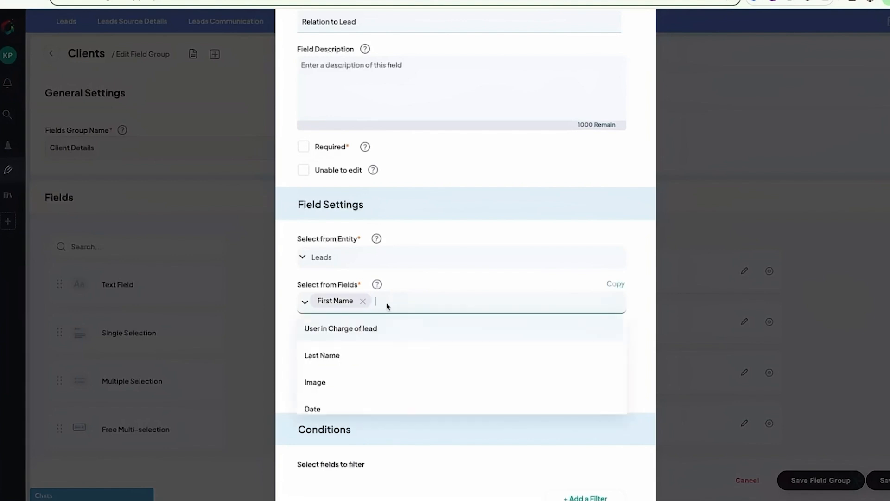
pyautogui.click(356, 356)
# Step: Add the configured "Relation to Lead" field and save the Client Details field group
pyautogui.scroll(-1, 354, 365)
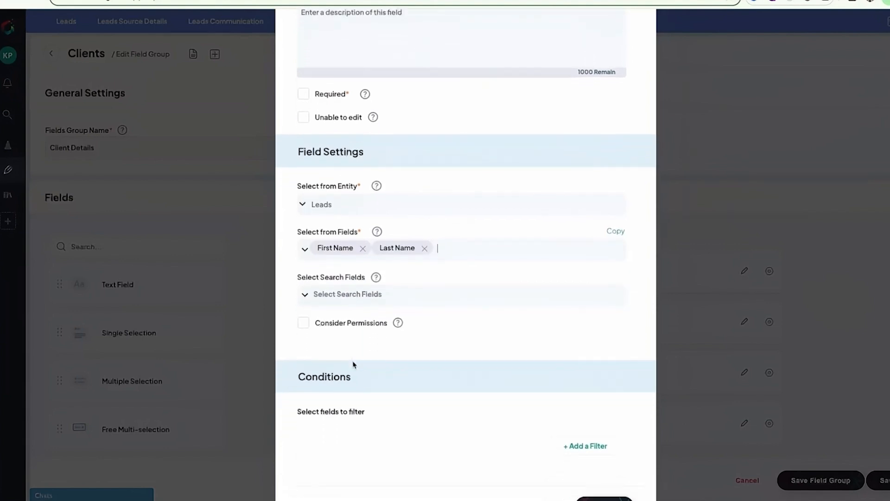
pyautogui.scroll(-1, 354, 364)
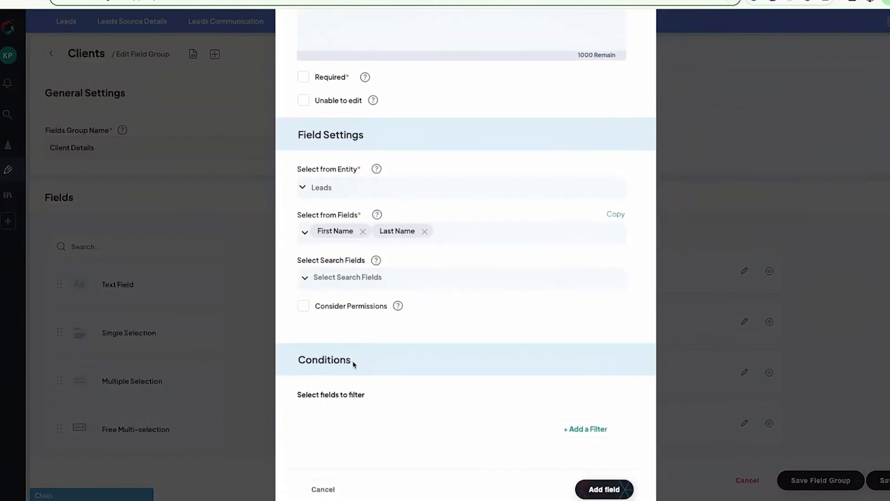
pyautogui.click(585, 478)
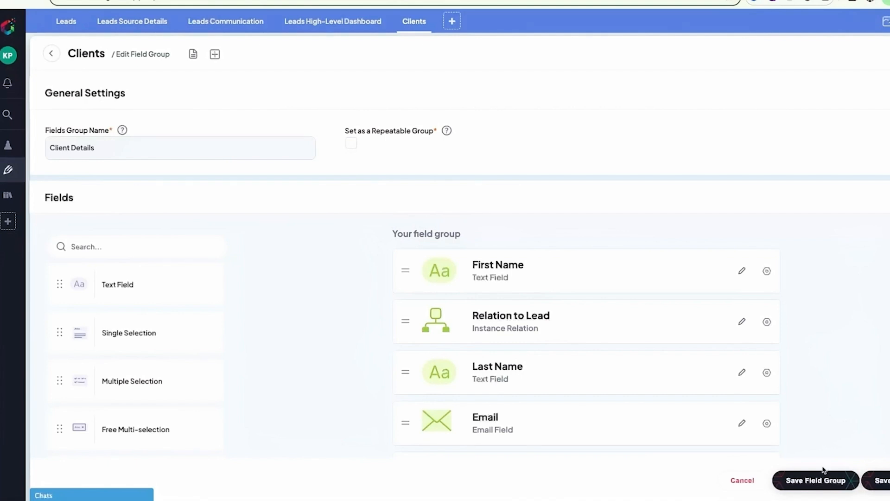
pyautogui.click(882, 482)
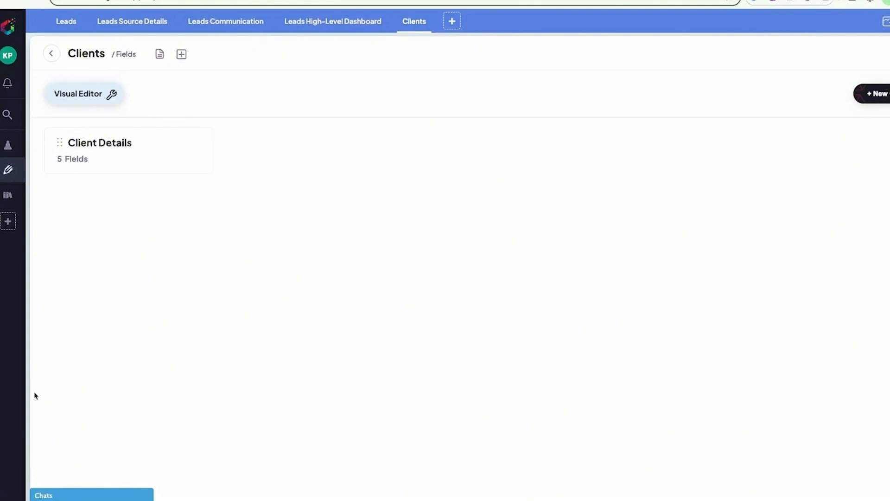
# Step: In the Leads table, change the status of the Interested lead dated 11/03/2025 to New Client and save it
pyautogui.click(66, 25)
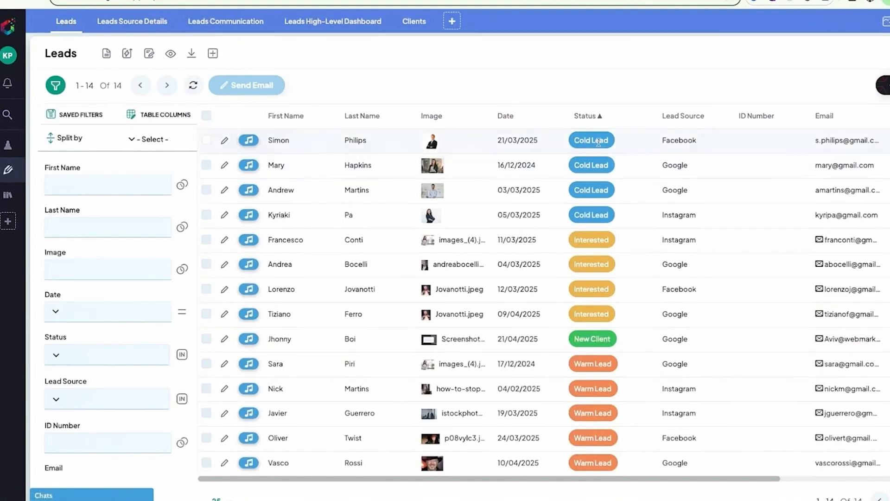
pyautogui.click(602, 239)
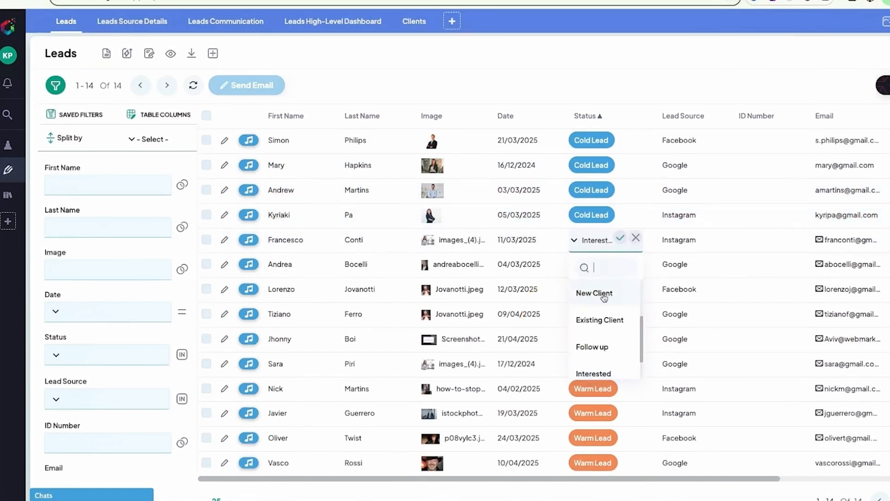
pyautogui.click(603, 294)
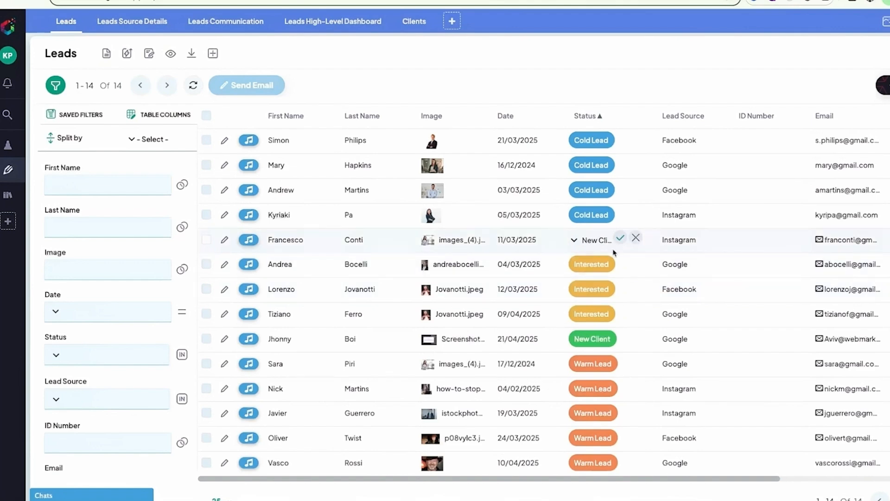
pyautogui.click(621, 239)
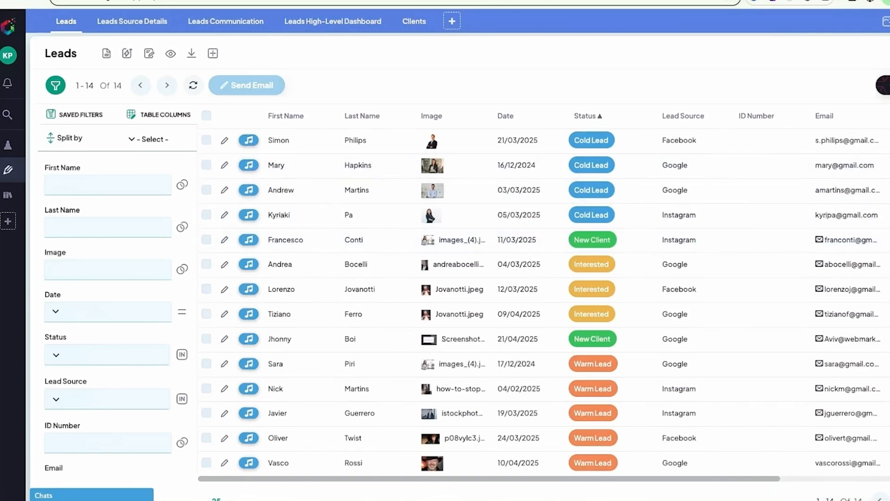
# Step: Open the workflows of the Leads entity and start creating a new workflow rule
pyautogui.click(883, 85)
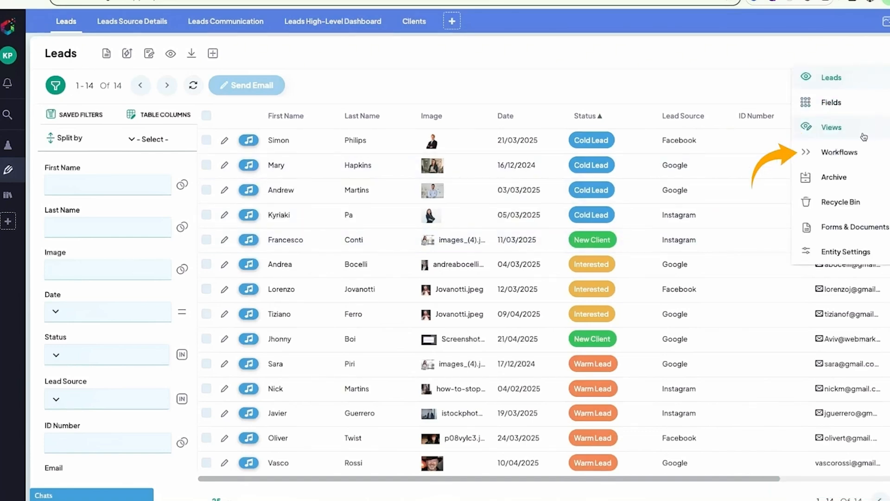
pyautogui.click(860, 155)
pyautogui.click(879, 102)
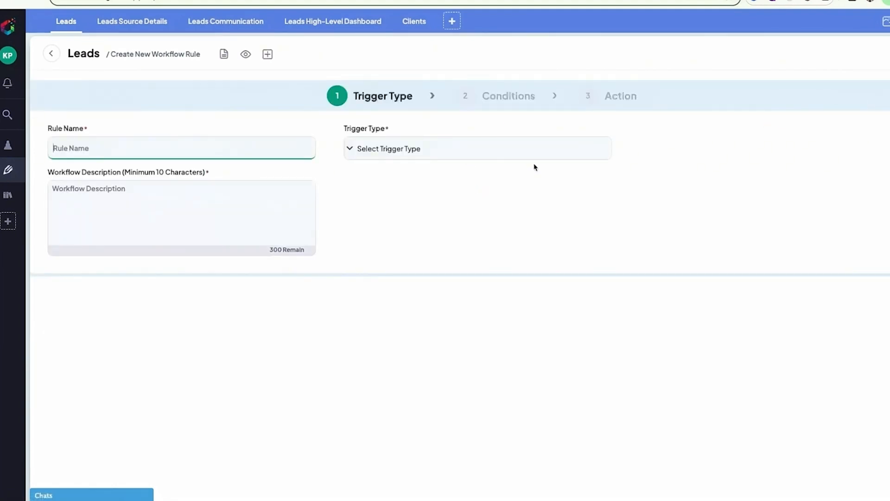
# Step: Set the rule's trigger type to Instance or Fields and enter "Lead to Client" as both rule name and workflow description
pyautogui.click(500, 152)
pyautogui.click(442, 227)
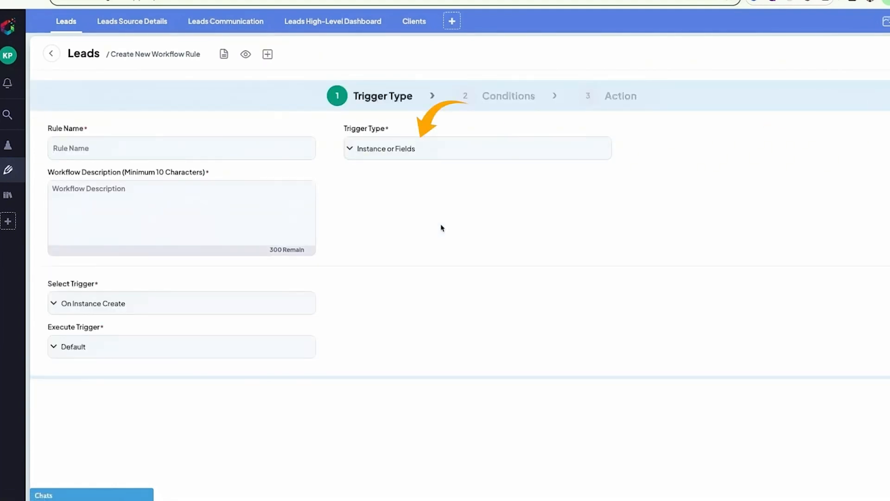
pyautogui.click(288, 153)
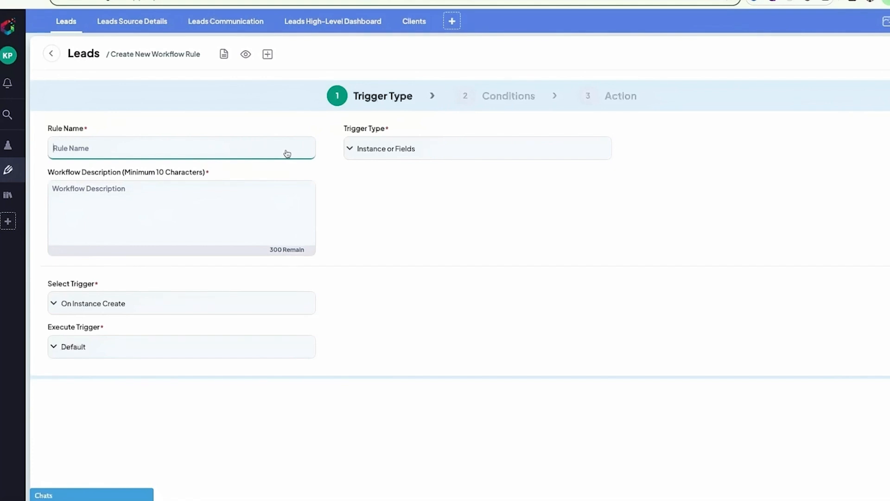
pyautogui.write('Lead to Client')
pyautogui.click(229, 196)
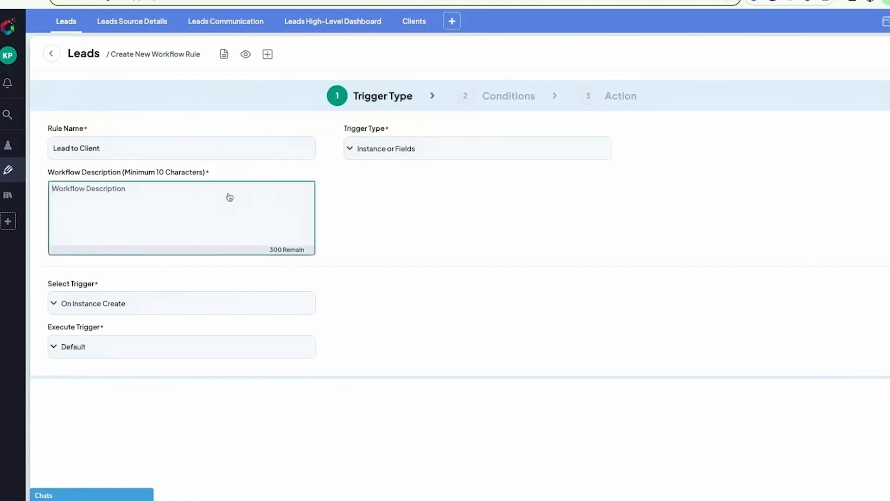
pyautogui.write('Lead to Client')
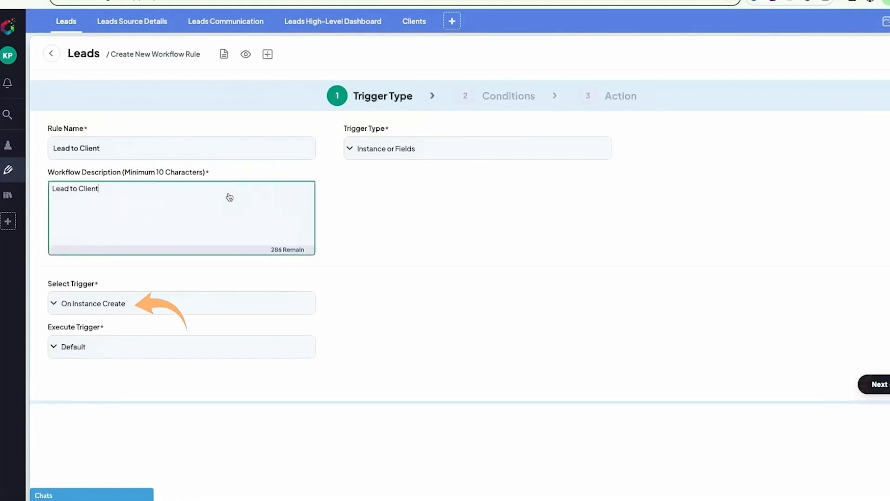
# Step: Set the rule to trigger On Field Update of the Status field, executing After, and proceed to the conditions
pyautogui.click(126, 301)
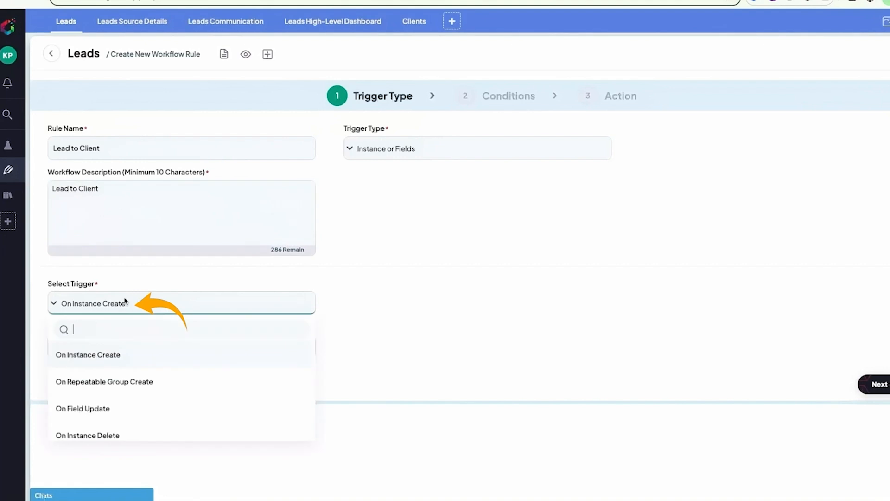
pyautogui.click(113, 408)
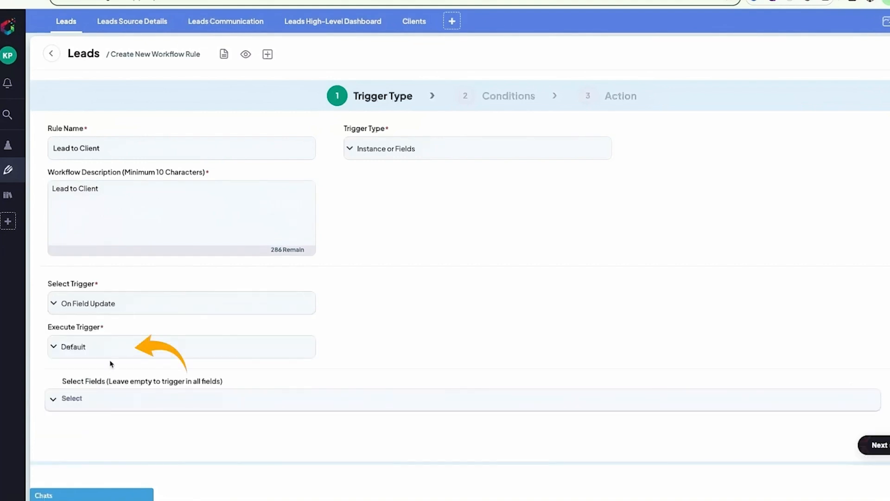
pyautogui.click(111, 346)
pyautogui.click(93, 452)
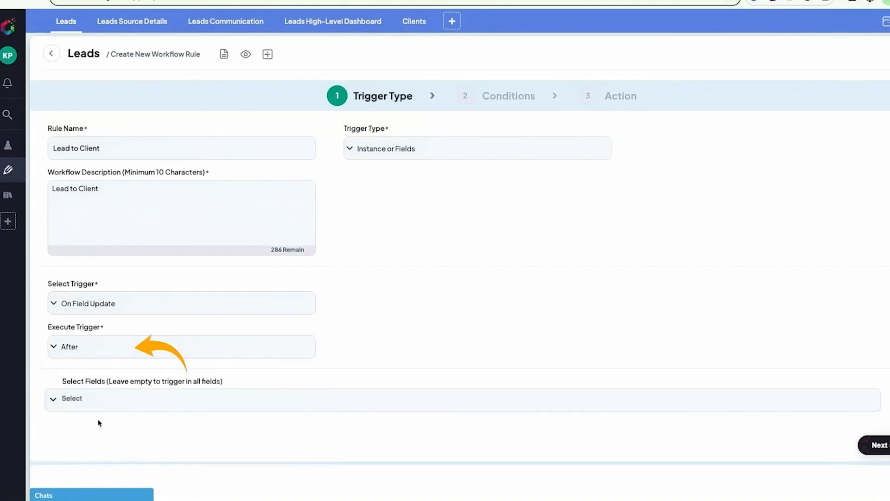
pyautogui.click(104, 399)
pyautogui.write('sta')
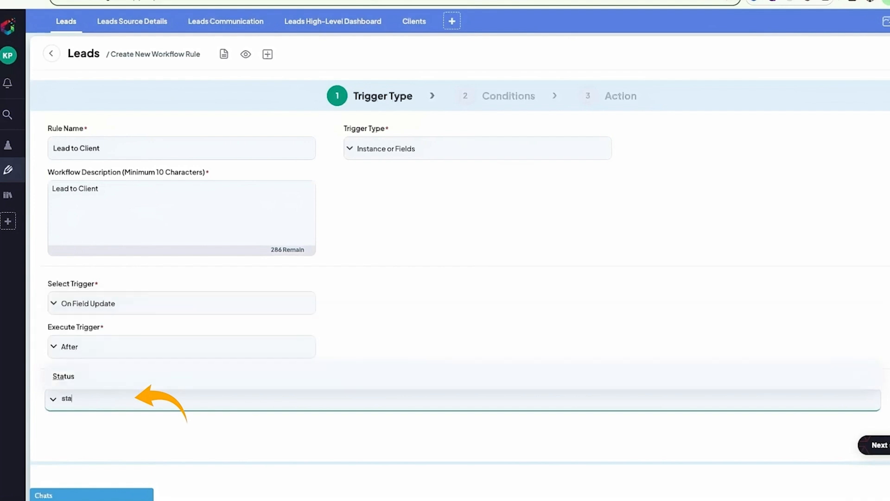
pyautogui.write('tu')
pyautogui.click(102, 378)
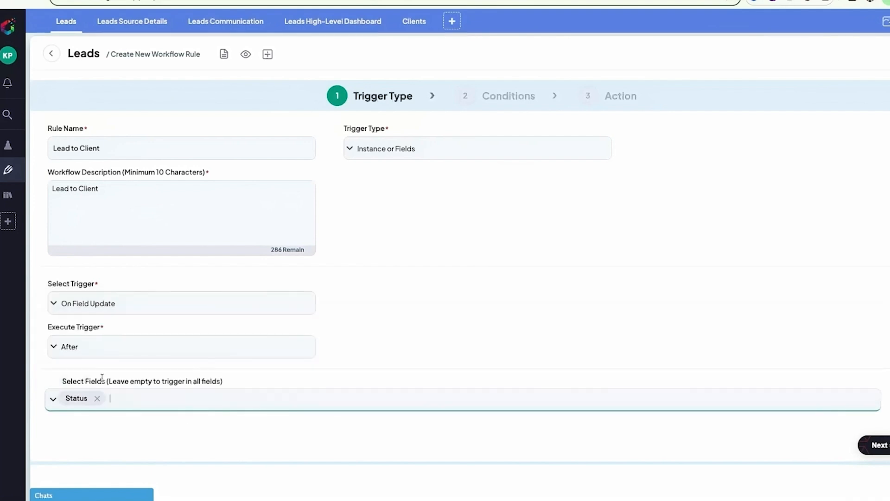
pyautogui.click(881, 449)
# Step: Add the filter condition Status (IN) Includes New Client and proceed to the action stage
pyautogui.scroll(2, 741, 356)
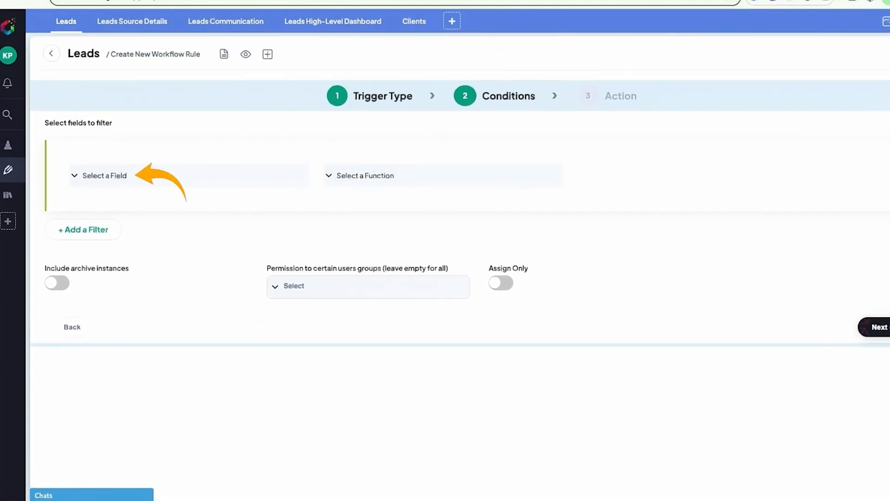
pyautogui.click(126, 177)
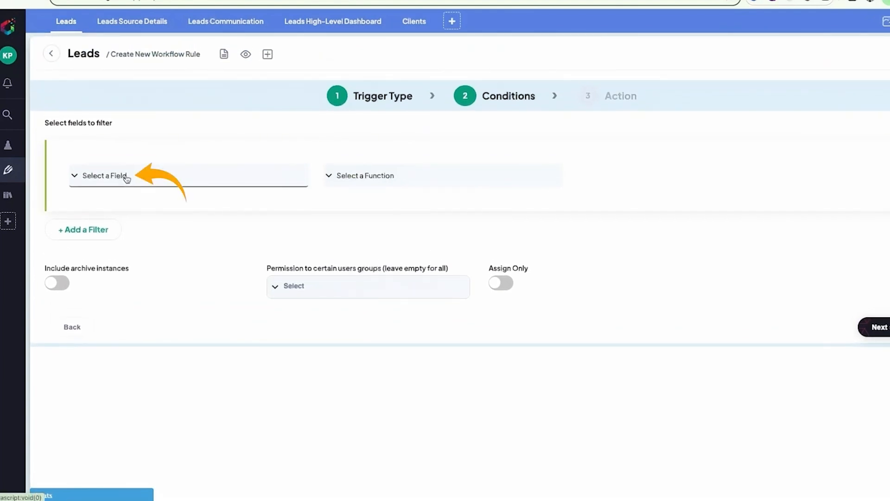
pyautogui.write('sta')
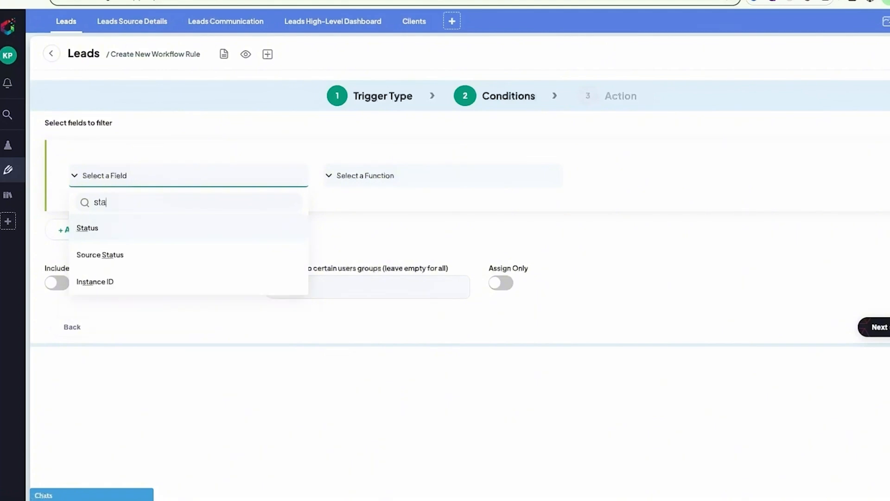
pyautogui.click(139, 234)
pyautogui.click(343, 178)
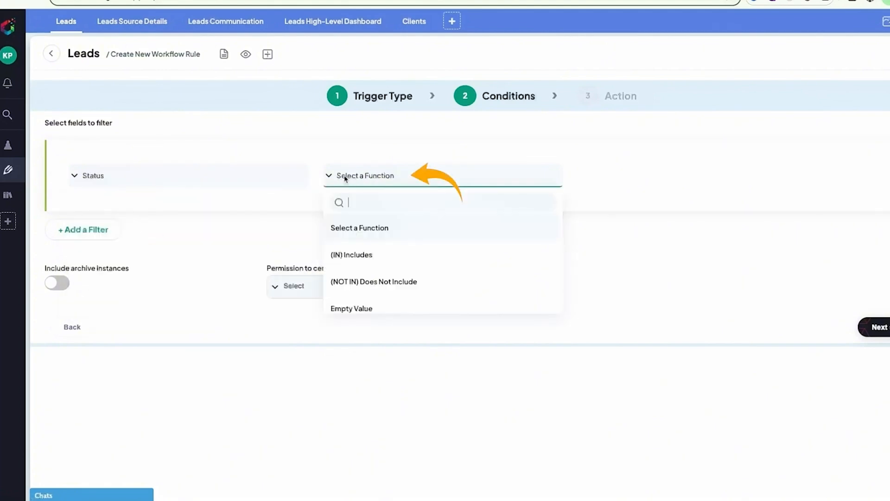
pyautogui.click(358, 253)
pyautogui.click(628, 177)
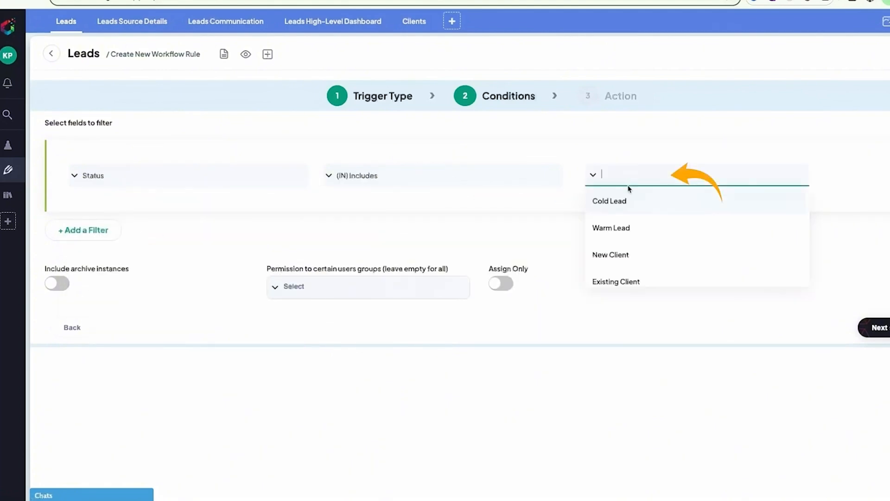
pyautogui.scroll(-1, 622, 236)
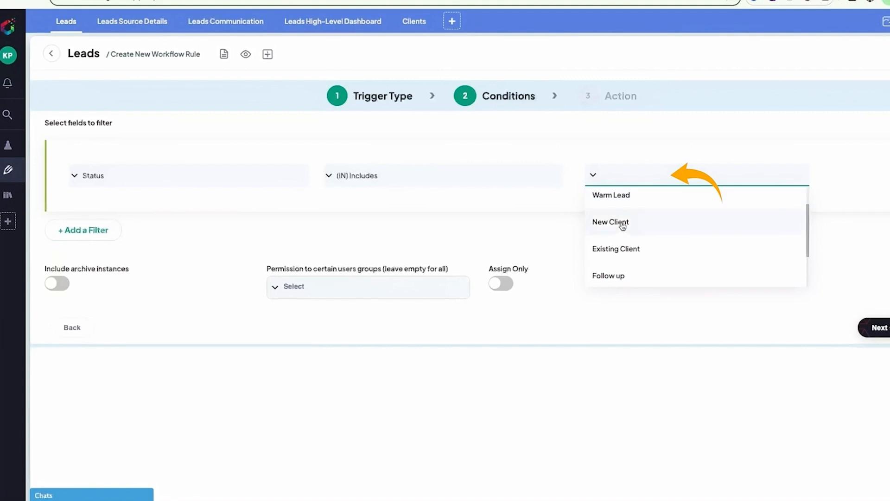
pyautogui.click(622, 222)
pyautogui.click(876, 328)
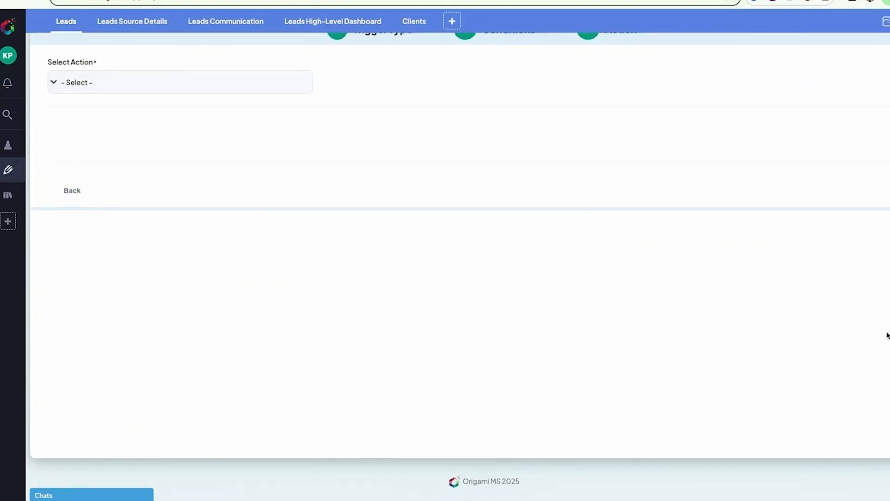
# Step: Choose Convert Instance as the rule's action with Clients as the target entity
pyautogui.scroll(2, 721, 300)
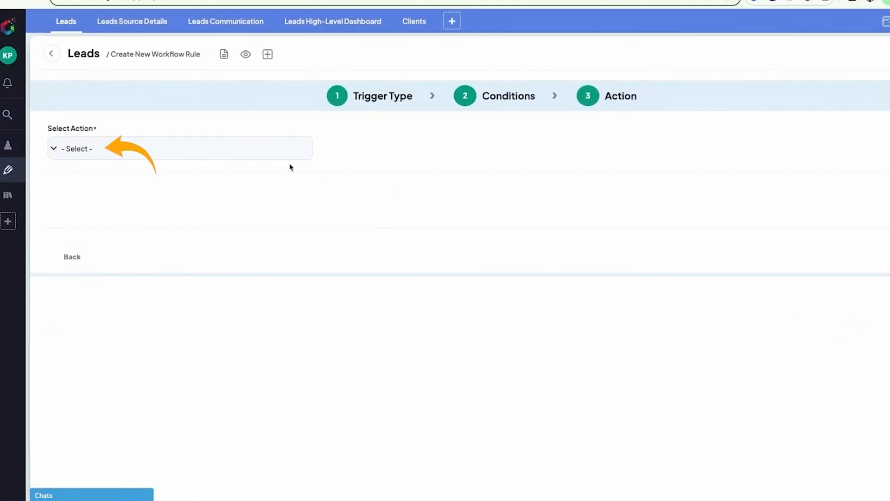
pyautogui.click(267, 153)
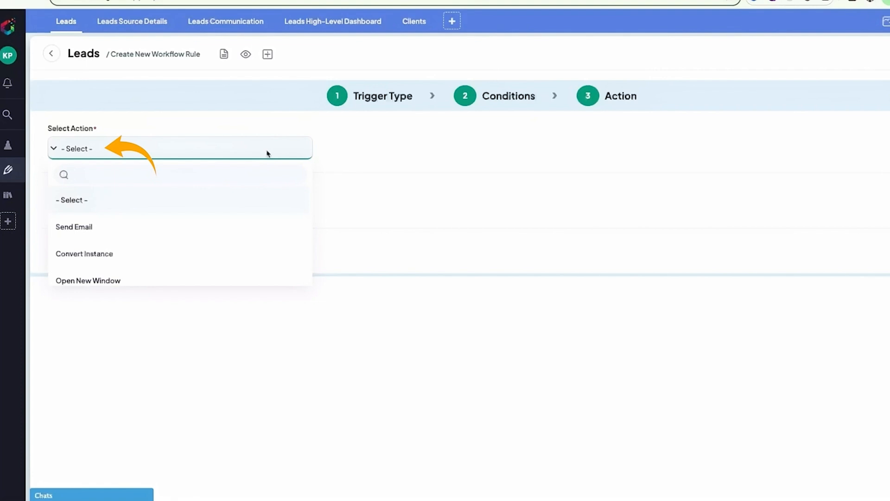
pyautogui.click(156, 254)
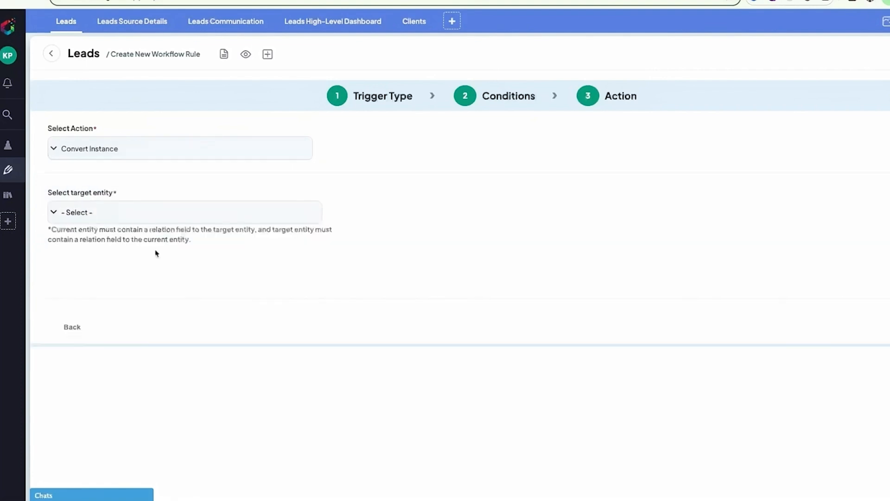
pyautogui.click(152, 219)
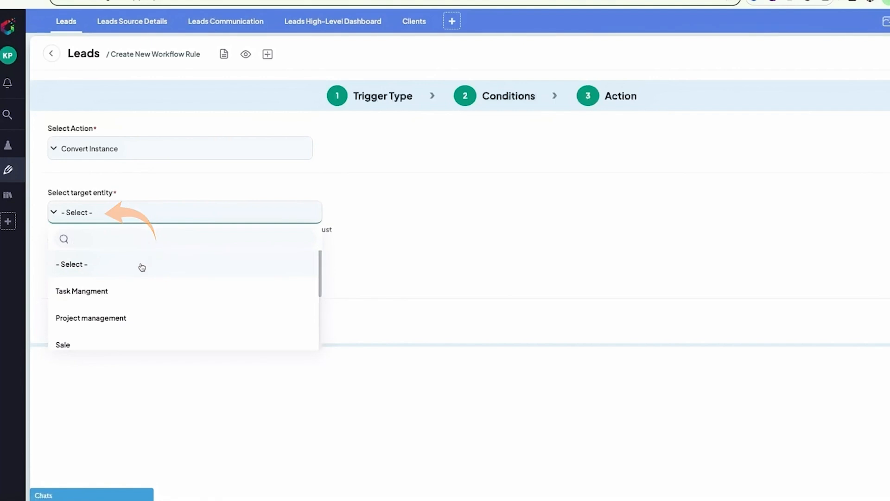
pyautogui.scroll(-1, 141, 285)
pyautogui.scroll(-4, 141, 286)
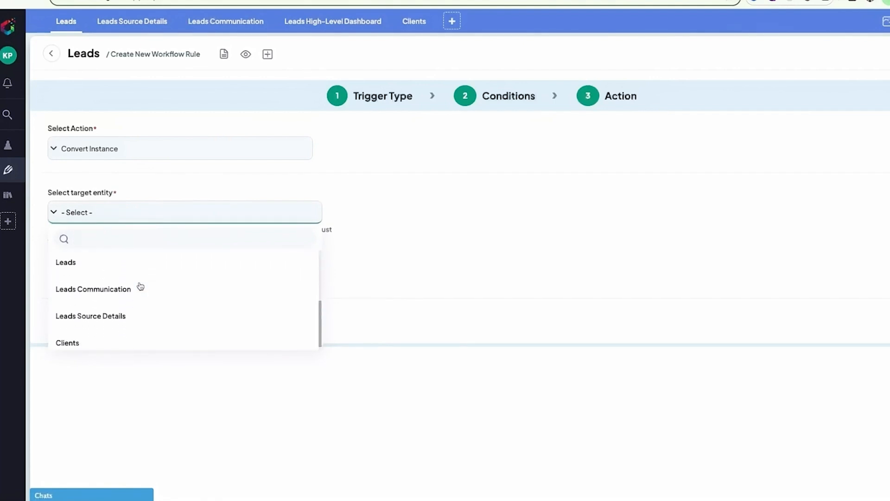
pyautogui.scroll(-1, 141, 286)
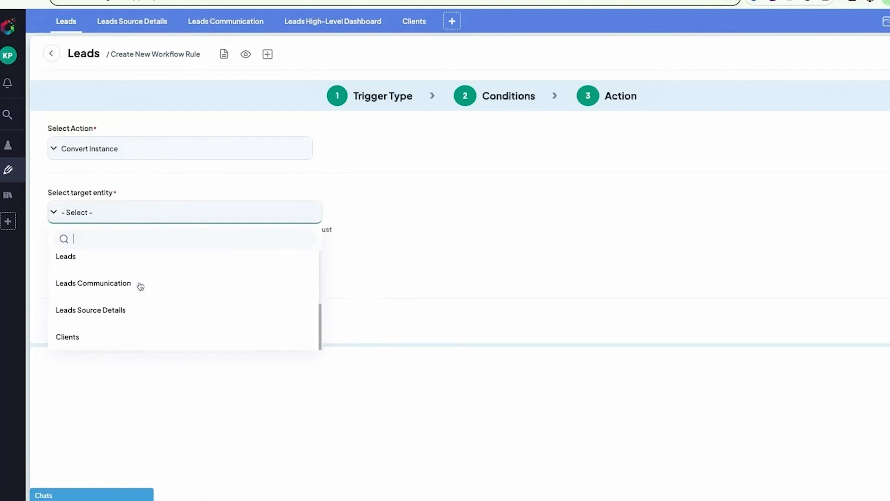
pyautogui.click(124, 337)
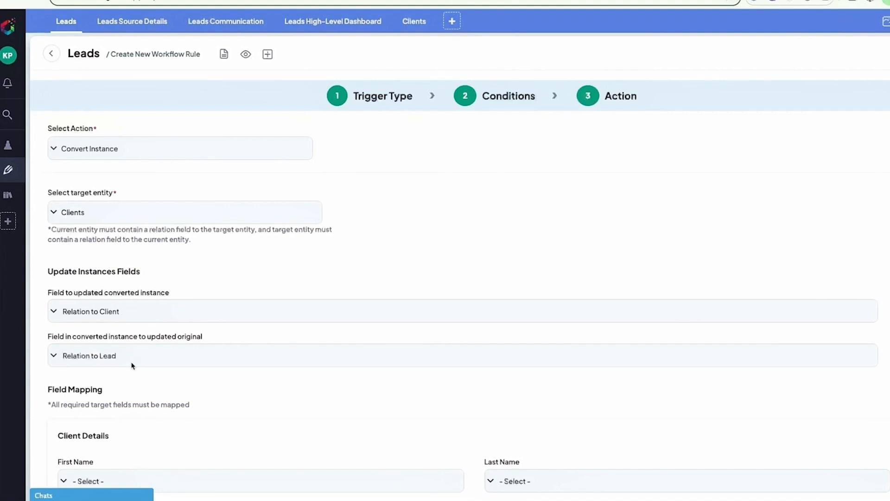
# Step: Select Relation to Client as the field to update with the converted instance and Relation to Lead as the field pointing to the original
pyautogui.click(132, 315)
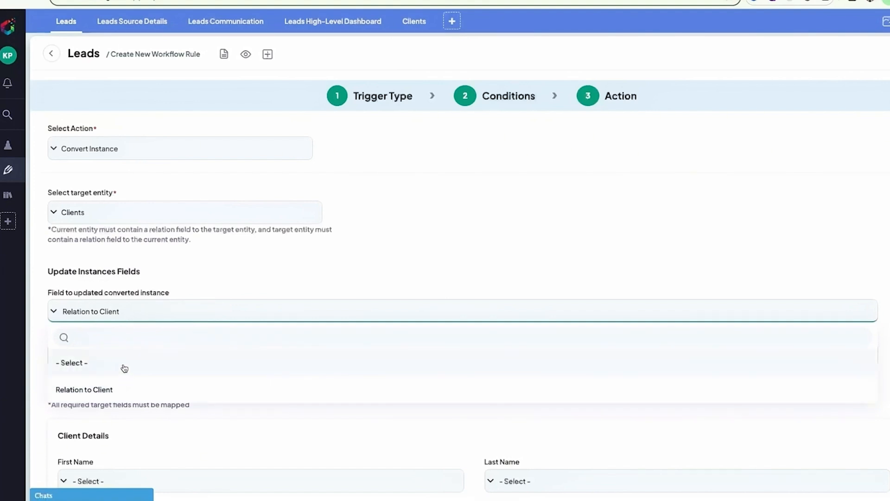
pyautogui.click(123, 390)
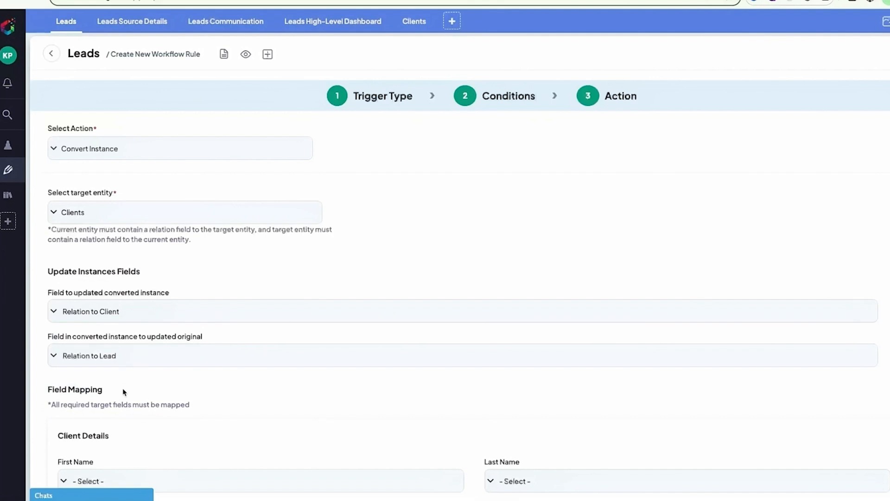
pyautogui.click(125, 362)
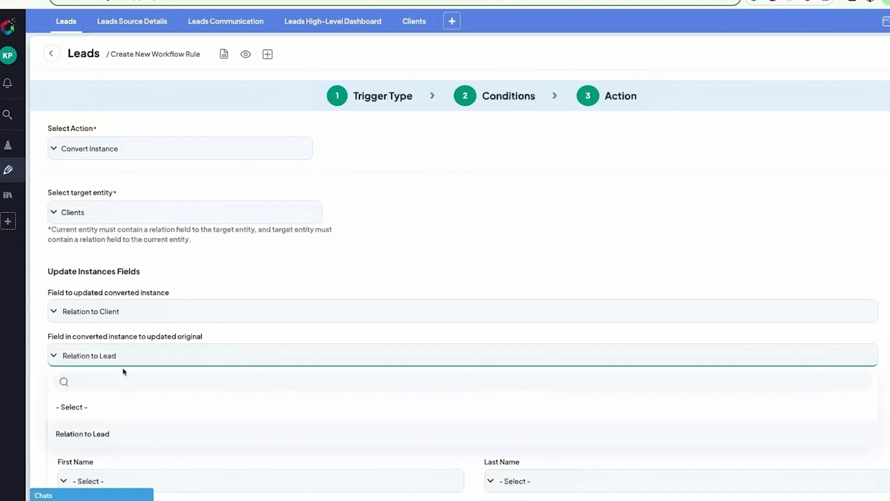
pyautogui.click(108, 435)
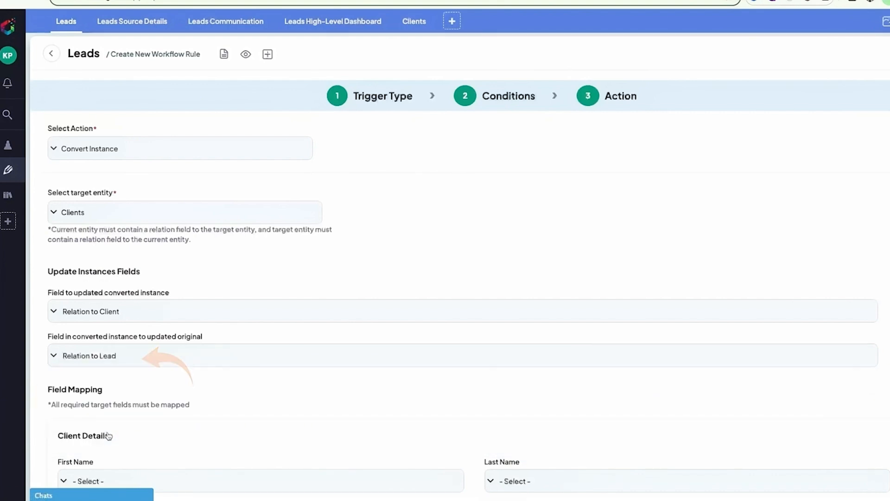
# Step: Map the Client Details fields First Name, Last Name, Email and Phone Number to the Leads fields of the same names
pyautogui.scroll(-2, 108, 436)
pyautogui.scroll(-3, 108, 435)
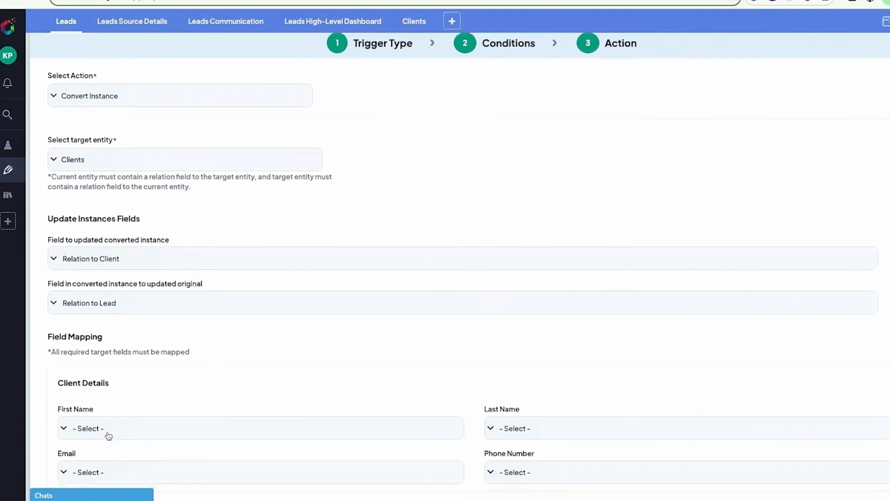
pyautogui.scroll(-3, 108, 435)
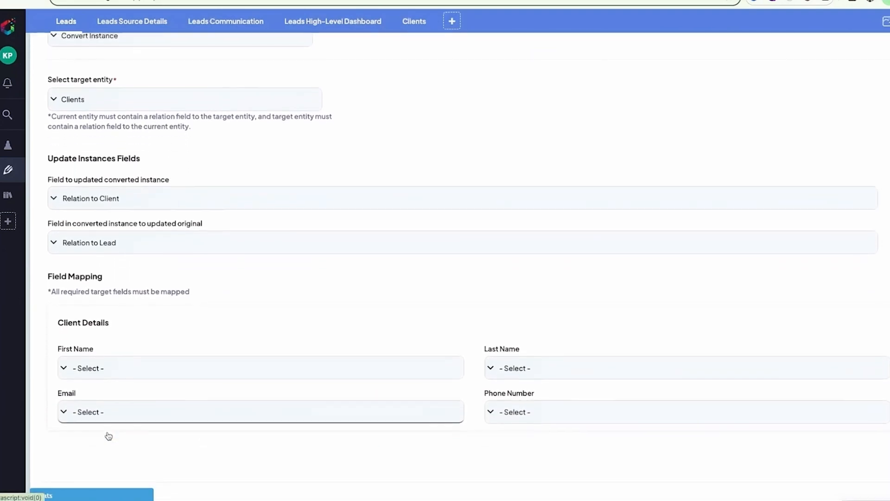
pyautogui.scroll(-1, 108, 435)
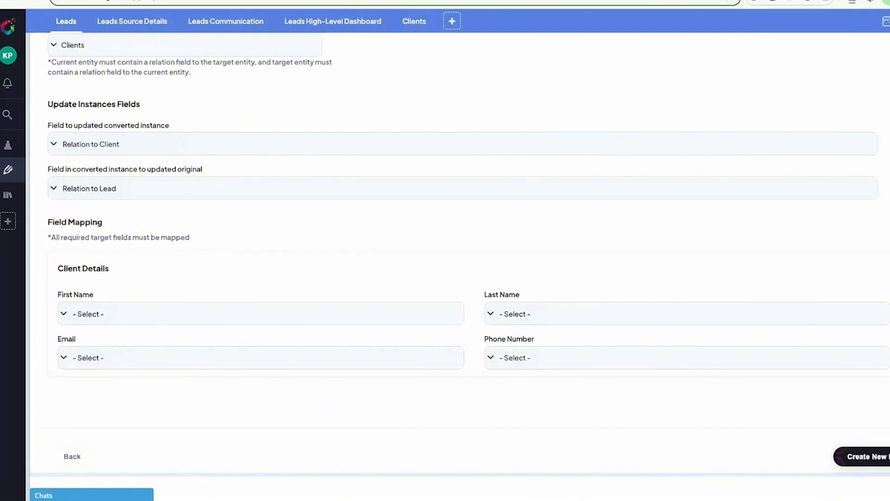
pyautogui.click(110, 317)
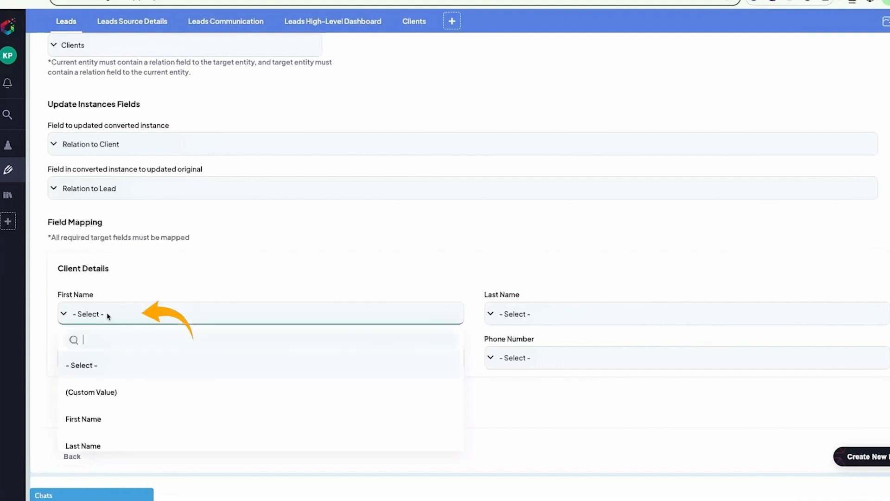
pyautogui.click(97, 419)
pyautogui.click(512, 317)
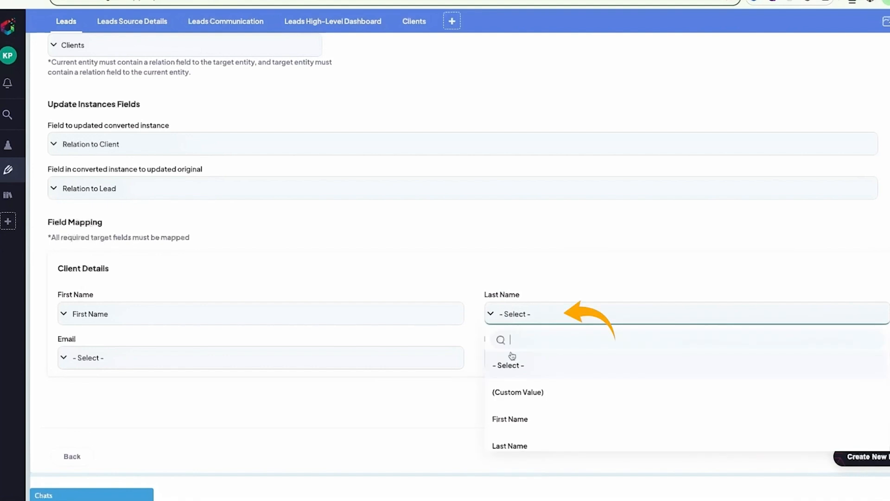
pyautogui.click(511, 438)
pyautogui.click(320, 361)
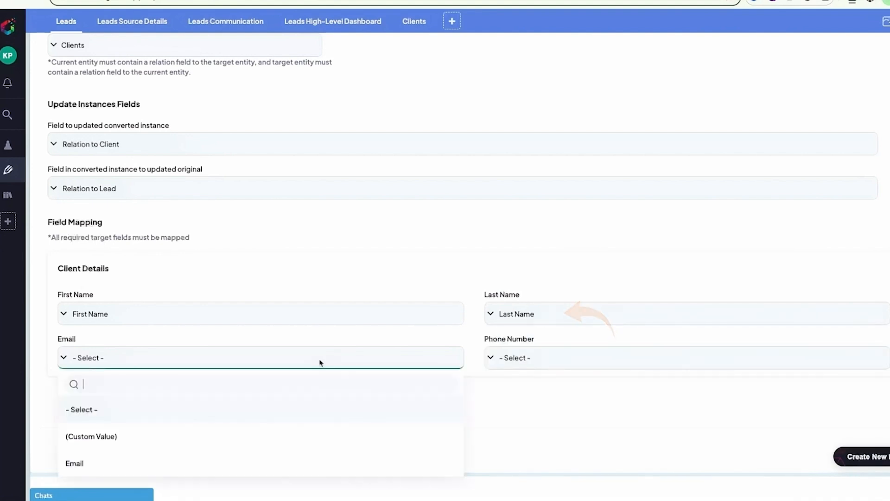
pyautogui.click(233, 463)
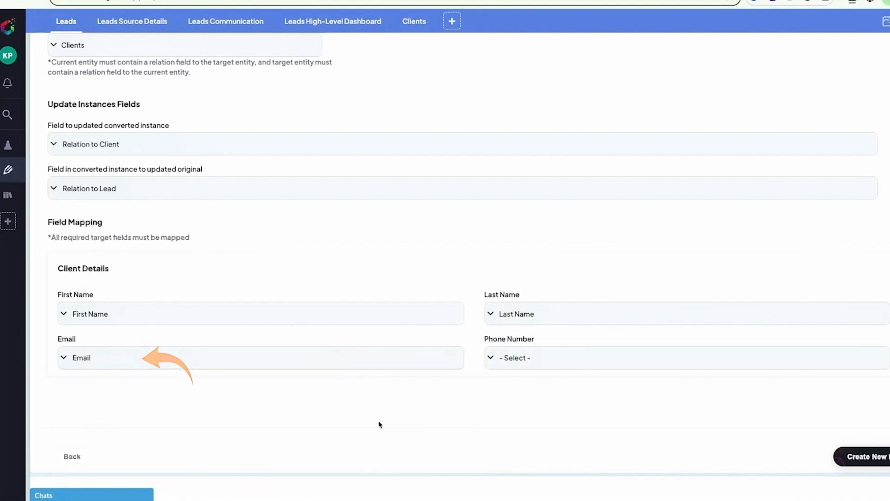
pyautogui.click(506, 361)
pyautogui.click(523, 462)
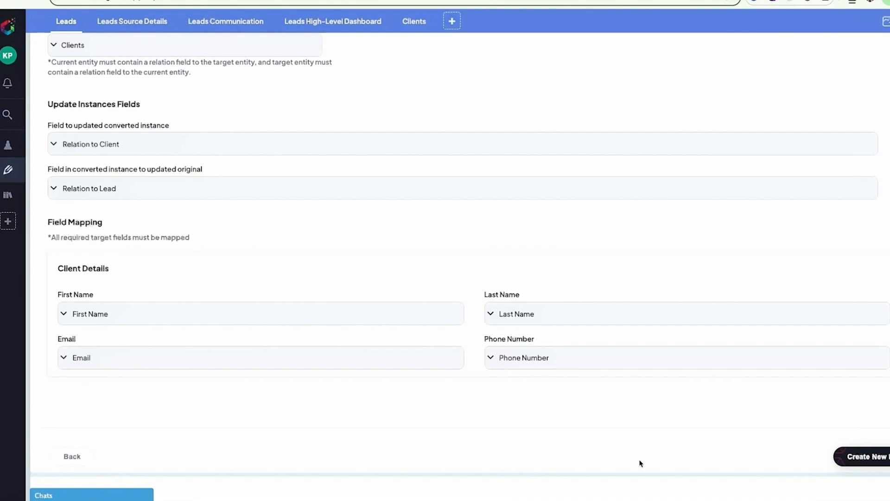
# Step: Create the configured lead conversion rule and return to the Leads list
pyautogui.click(860, 458)
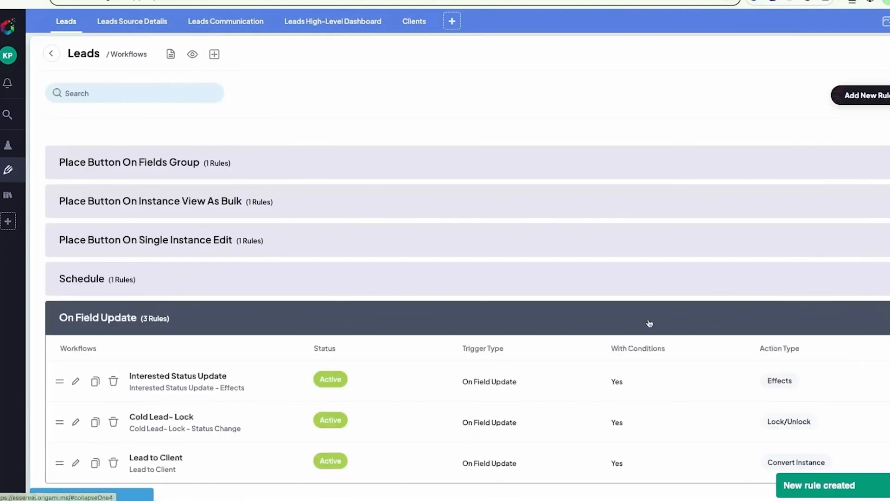
pyautogui.click(66, 23)
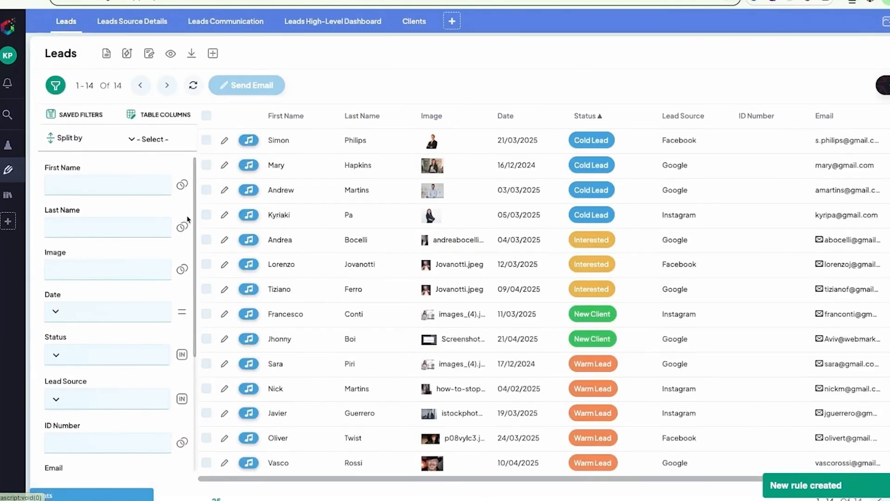
# Step: Open the first lead with Interested status for editing and set its Status to New Client
pyautogui.click(225, 239)
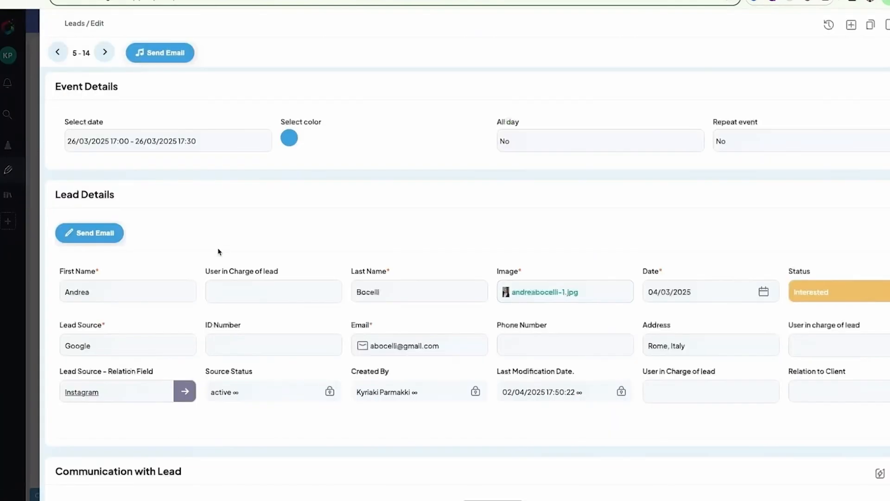
pyautogui.scroll(-2, 218, 252)
pyautogui.scroll(-3, 218, 253)
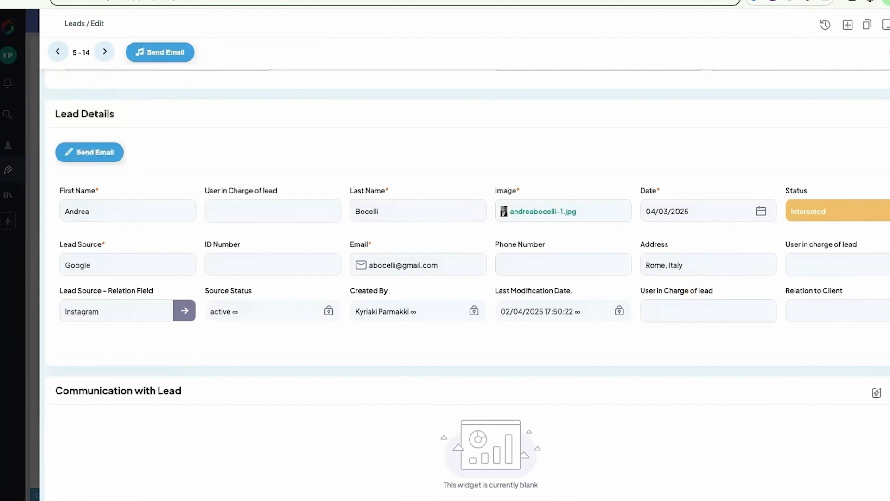
pyautogui.click(885, 219)
pyautogui.click(855, 257)
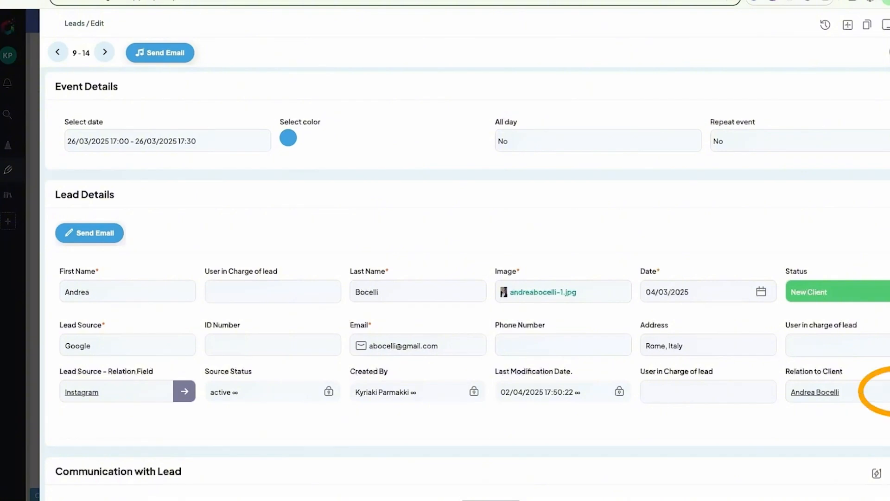
# Step: Examine the client record linked in the lead's Relation to Client field and close it
pyautogui.click(878, 391)
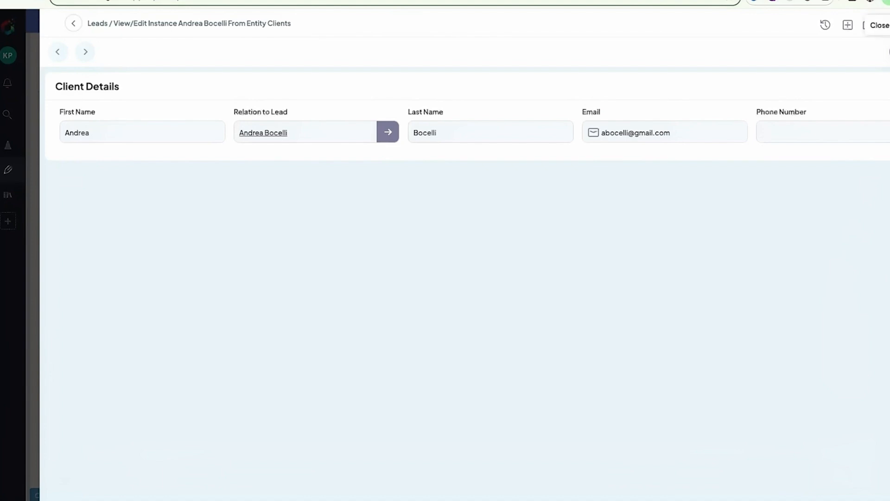
pyautogui.click(889, 25)
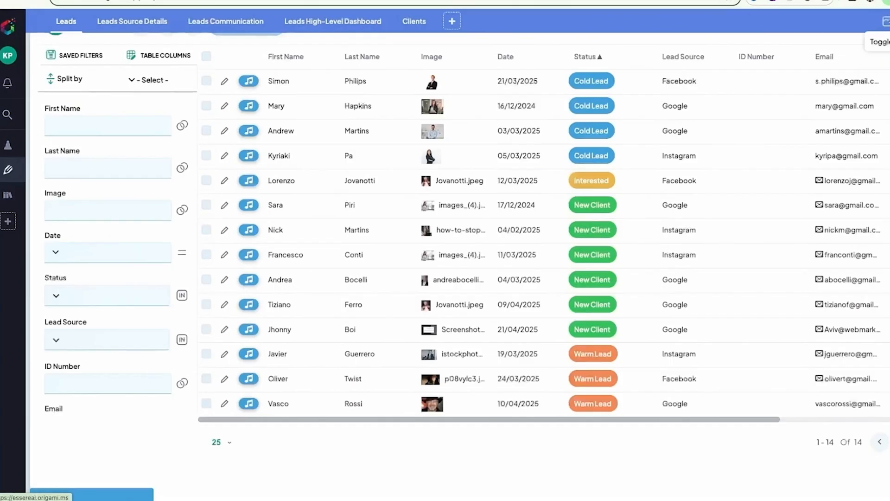
# Step: Open the Clients list, check the details and Relation to Lead of the third client, and close the record
pyautogui.click(414, 23)
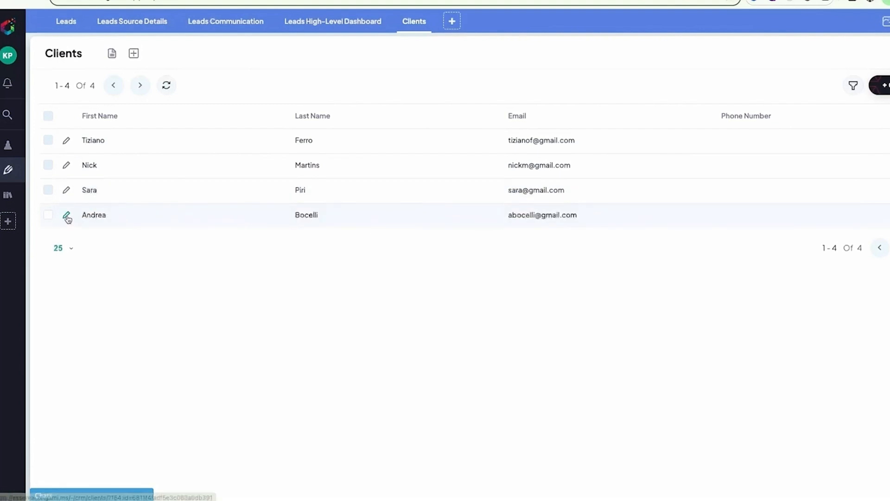
pyautogui.click(66, 193)
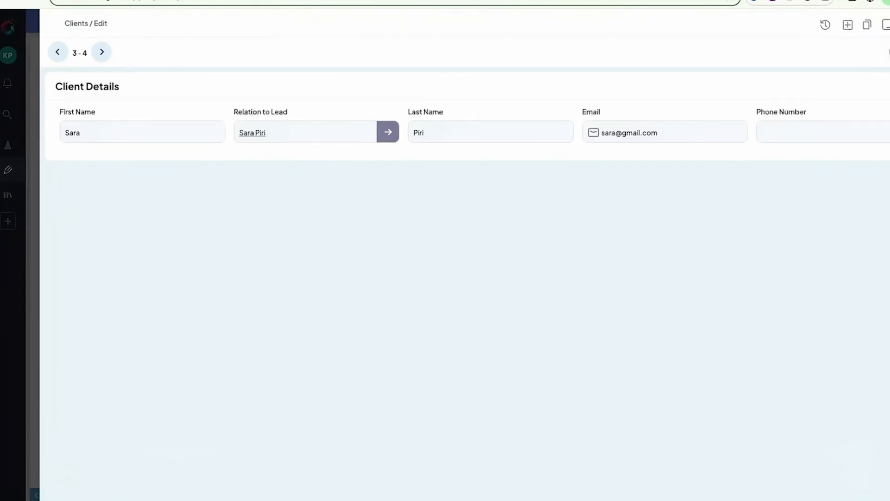
pyautogui.click(885, 24)
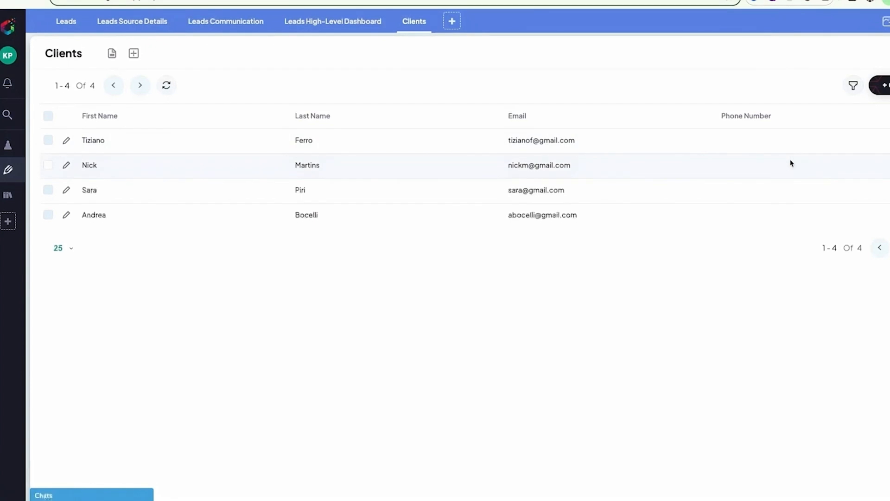